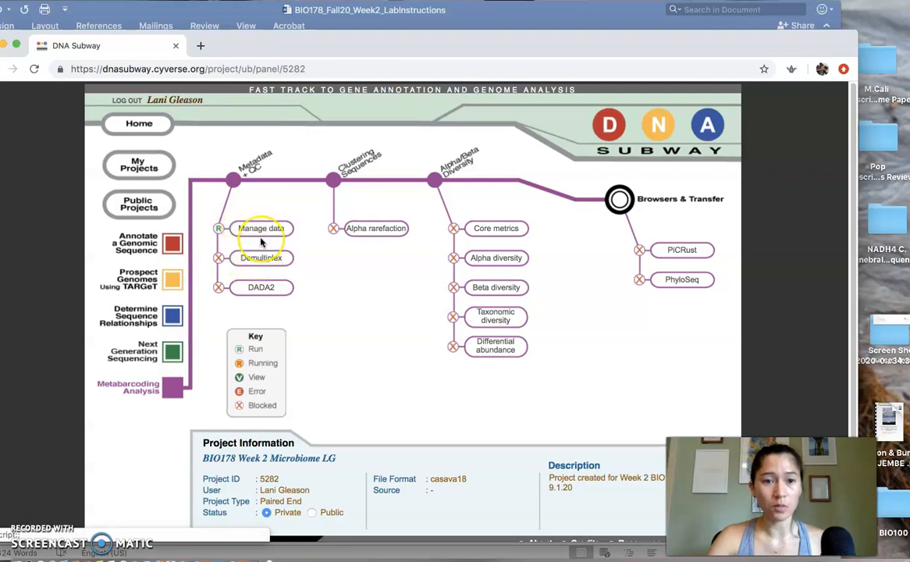
# Start adding FASTQ files to the project from CyVerse and open the Shared Data folder.
pyautogui.click(268, 262)
pyautogui.click(268, 262)
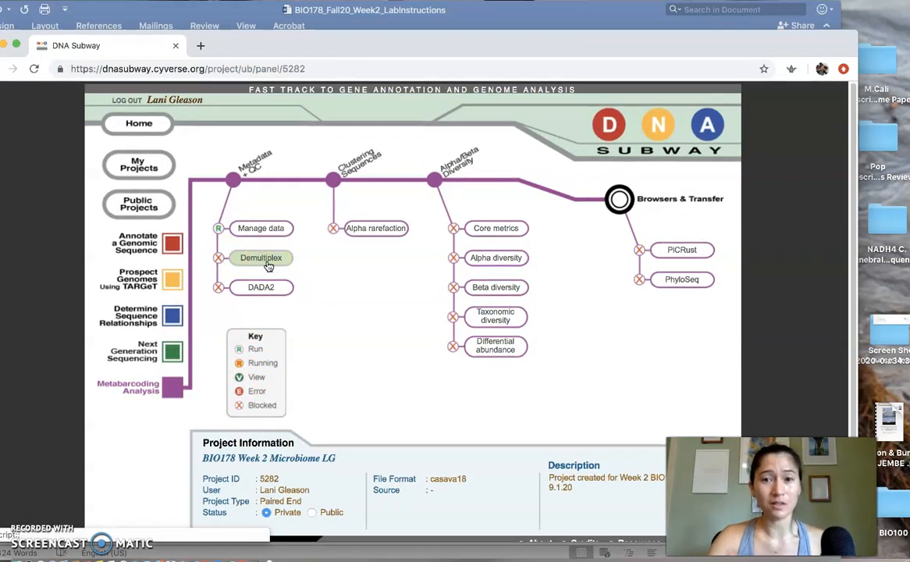
pyautogui.click(269, 228)
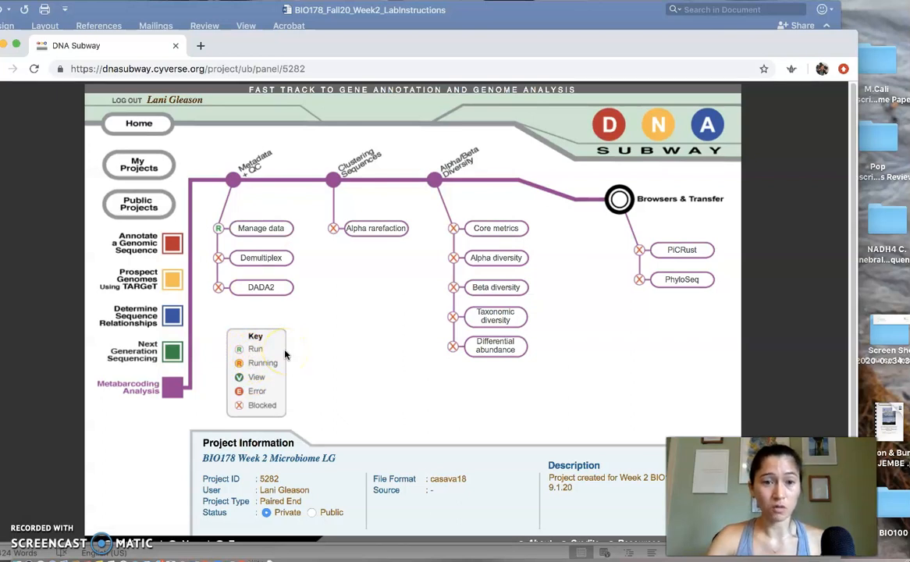
pyautogui.click(267, 229)
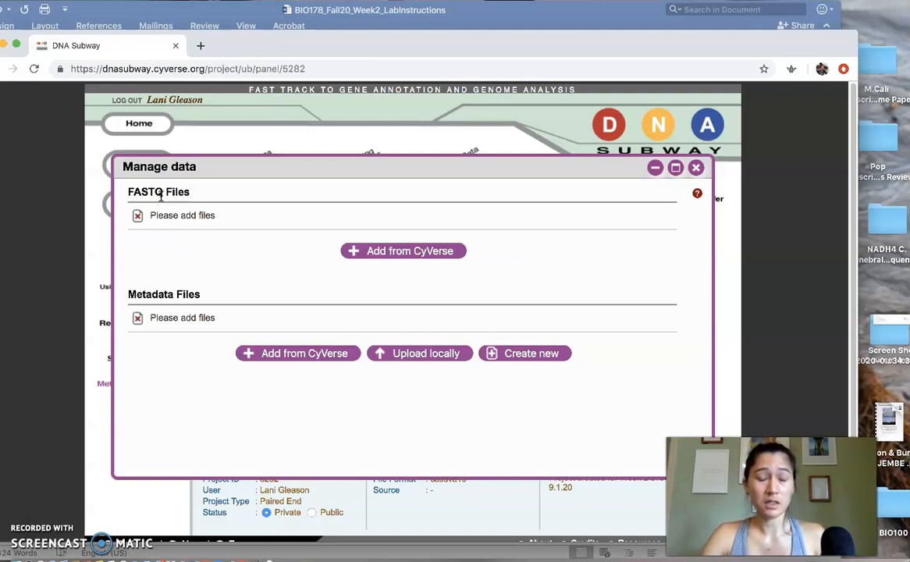
pyautogui.click(407, 252)
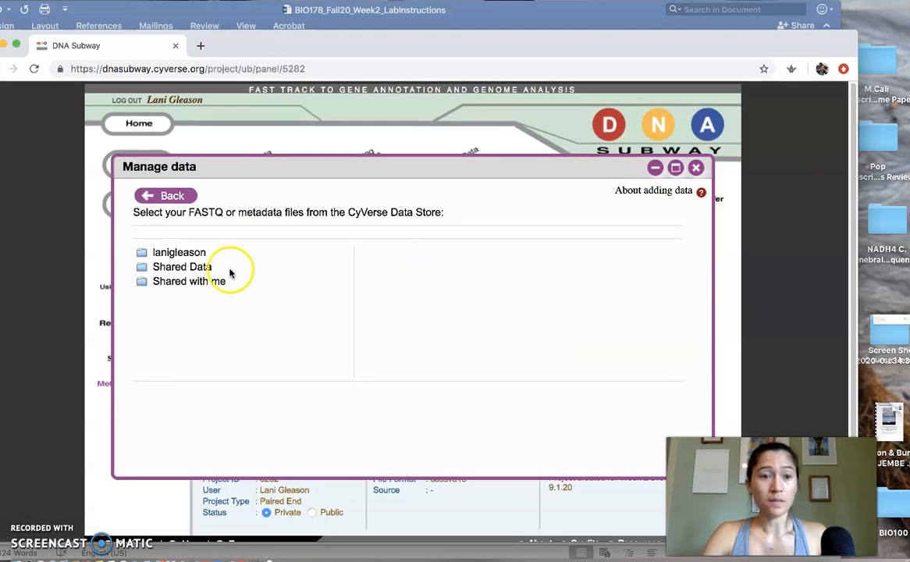
pyautogui.click(182, 267)
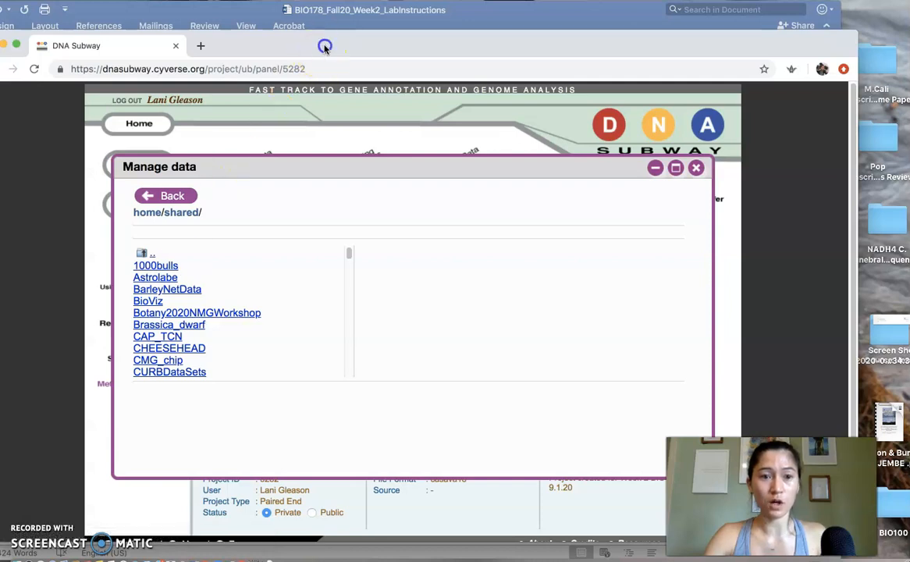
# Look up the folder path for the FASTQ files in the BIO178_Fall20_Week2_LabInstructions document in Word.
pyautogui.moveTo(325, 47); pyautogui.dragTo(666, 32)
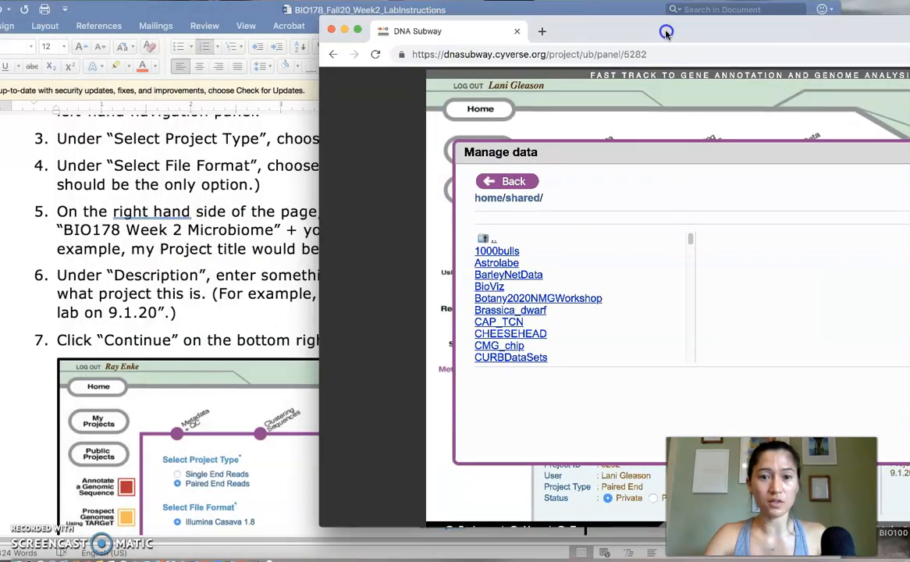
pyautogui.click(224, 297)
pyautogui.scroll(-15, 224, 299)
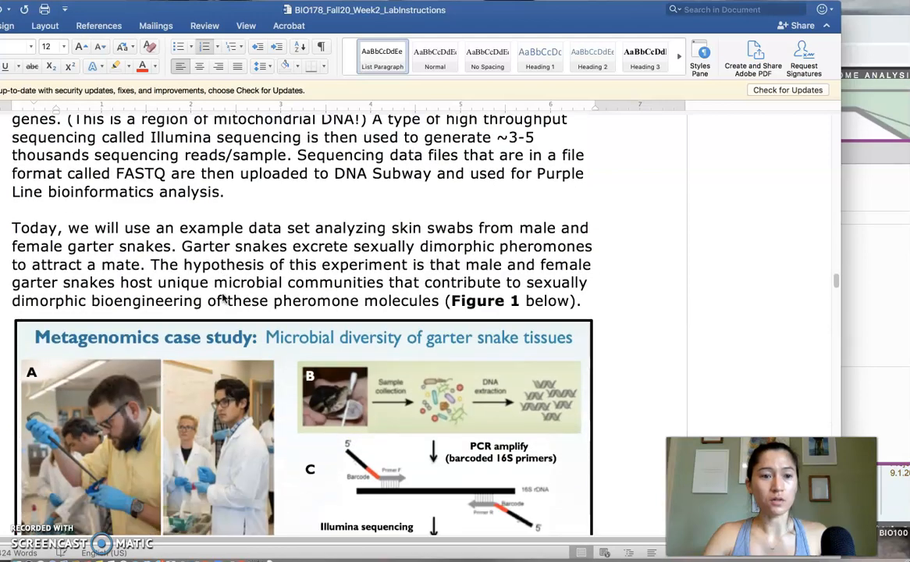
pyautogui.scroll(-10, 224, 299)
pyautogui.scroll(-10, 222, 298)
pyautogui.scroll(2, 223, 299)
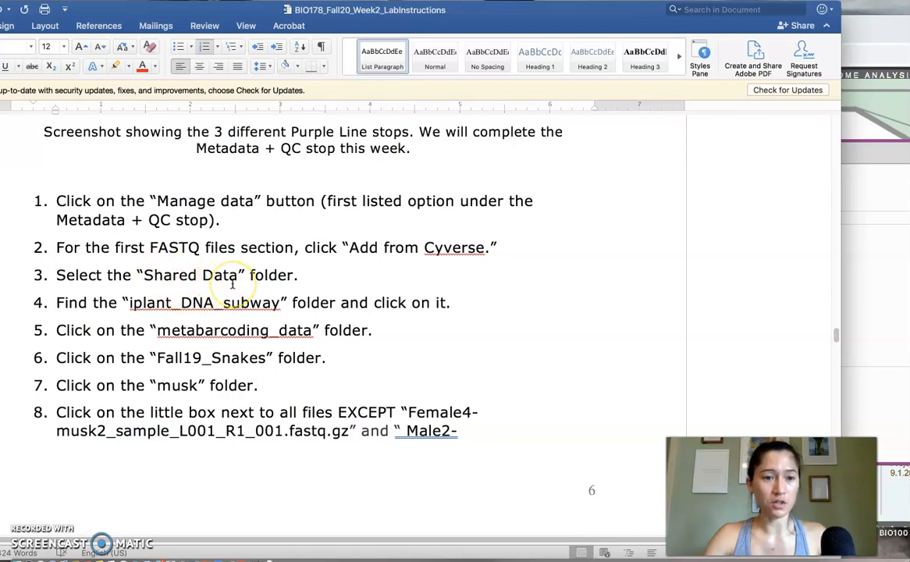
# Return to DNA Subway in the browser and open the shared folder iplant_DNA_subway/metabarcoding_data/Fall19_Snakes/musk.
pyautogui.click(890, 295)
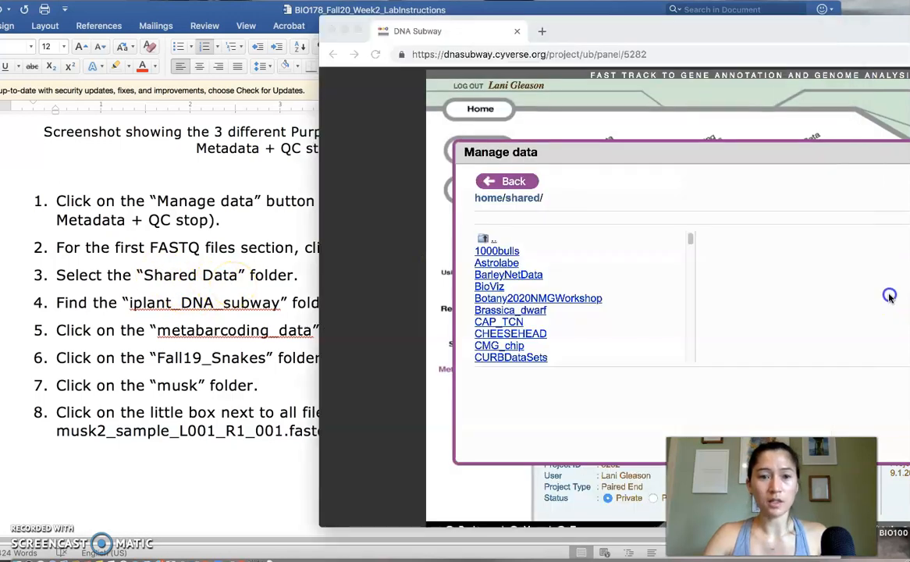
pyautogui.scroll(-10, 578, 339)
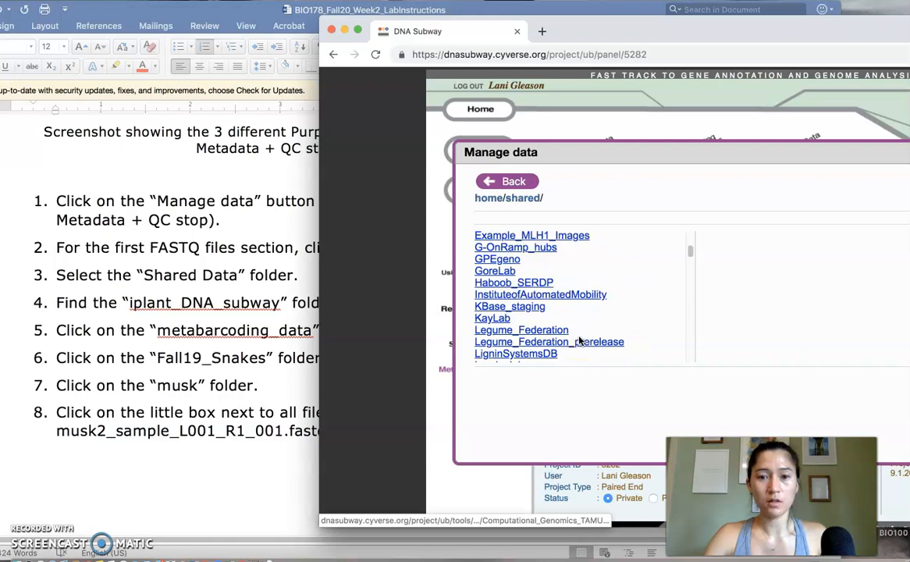
pyautogui.scroll(-15, 578, 341)
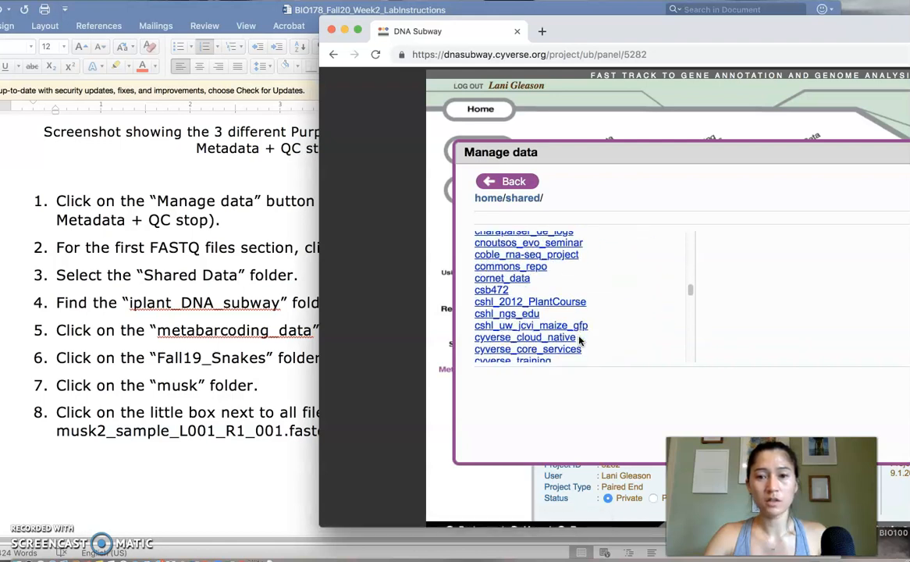
pyautogui.scroll(-3, 579, 340)
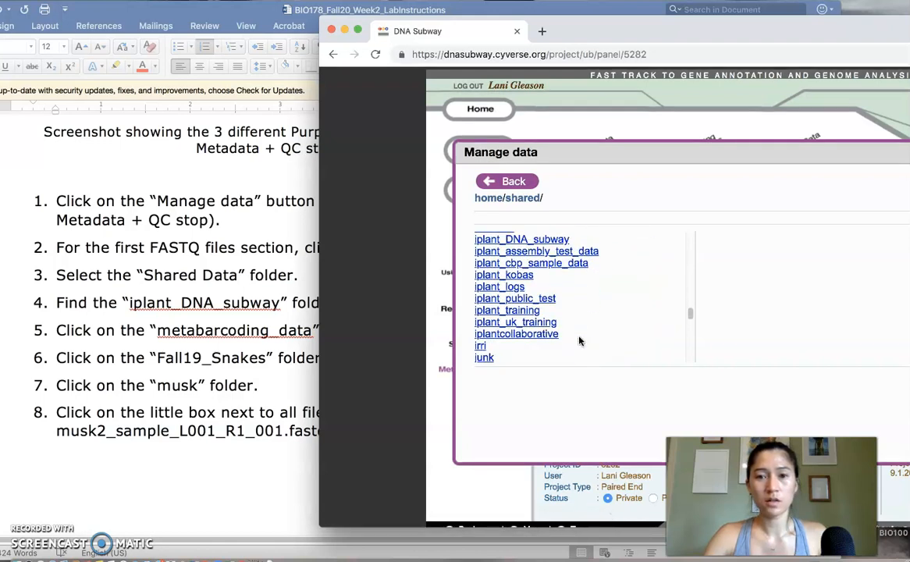
pyautogui.click(546, 242)
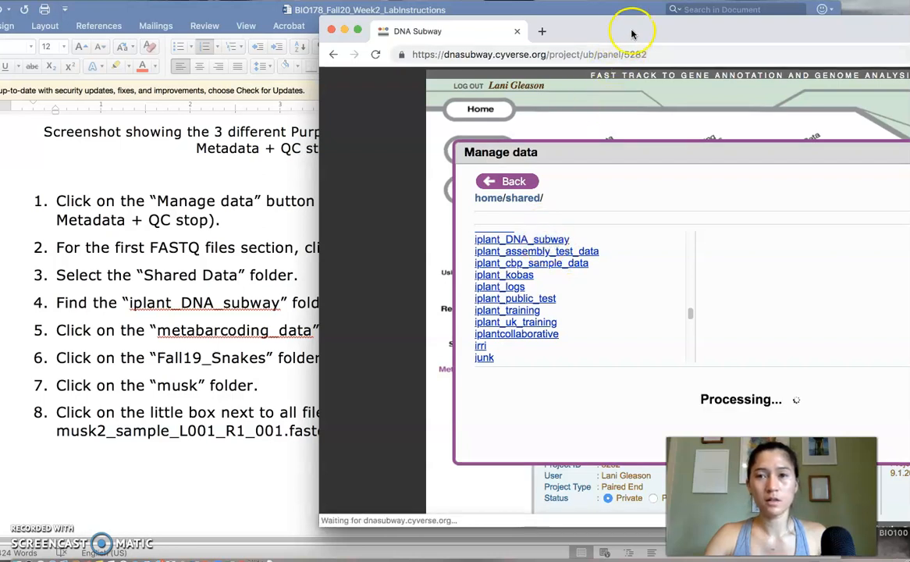
pyautogui.moveTo(632, 28); pyautogui.dragTo(759, 44)
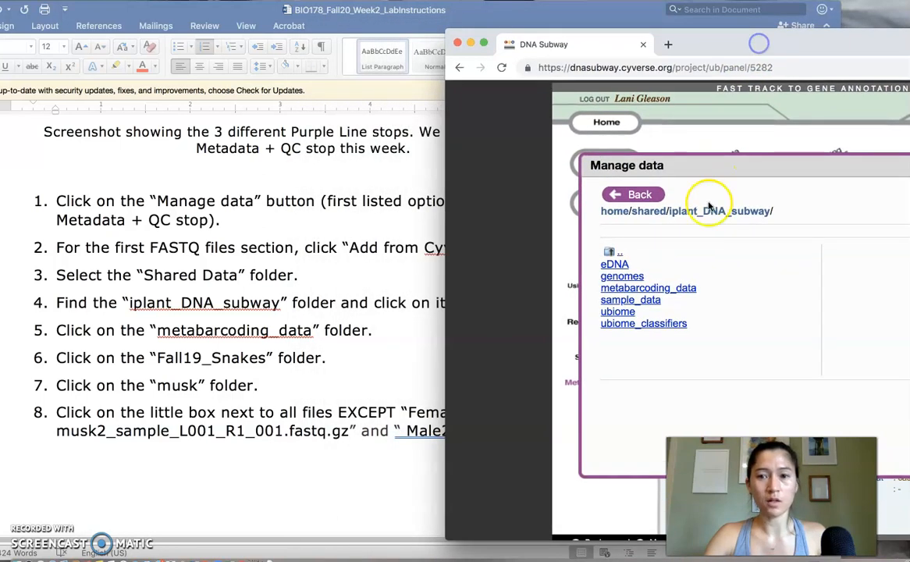
pyautogui.click(682, 296)
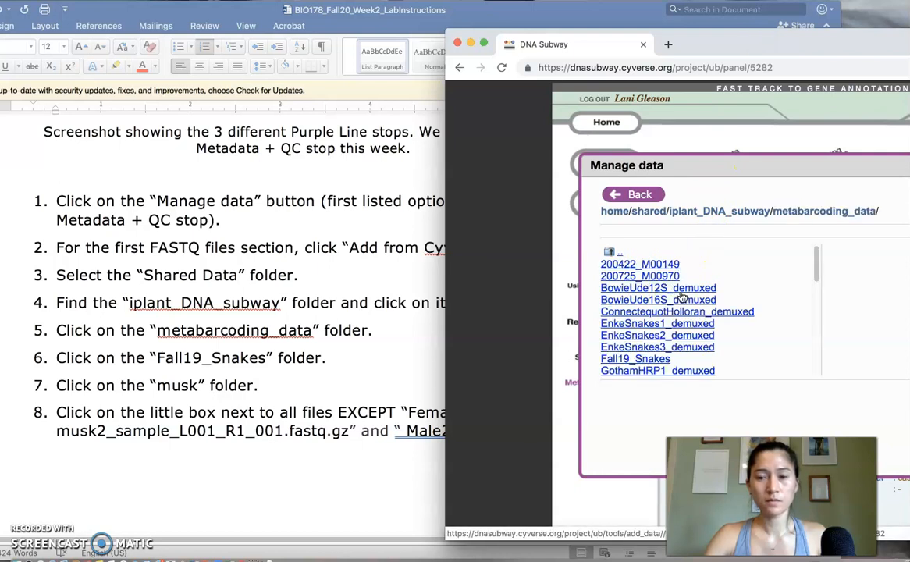
pyautogui.click(649, 361)
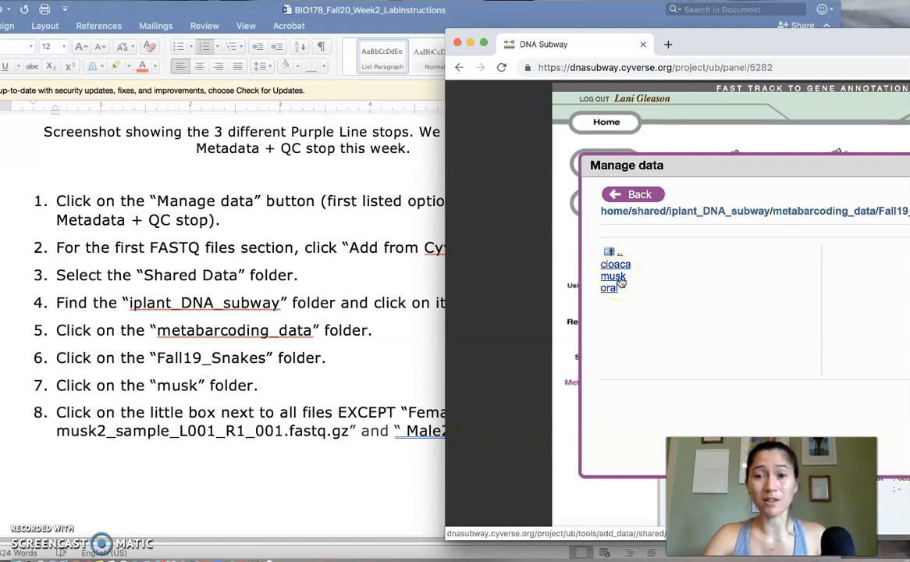
pyautogui.click(621, 279)
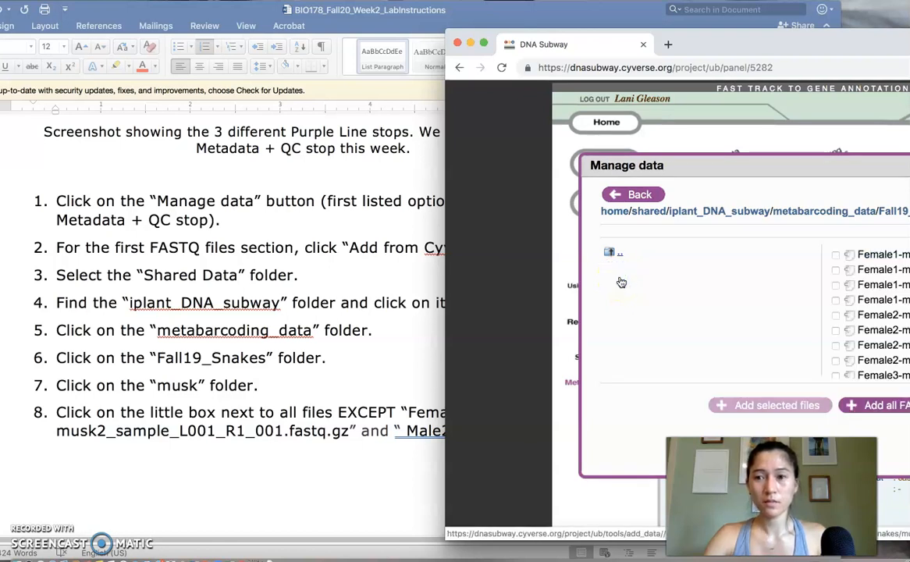
# Switch to the Word lab instructions and read step 8 on which musk files to include and exclude.
pyautogui.moveTo(810, 44); pyautogui.dragTo(532, 18)
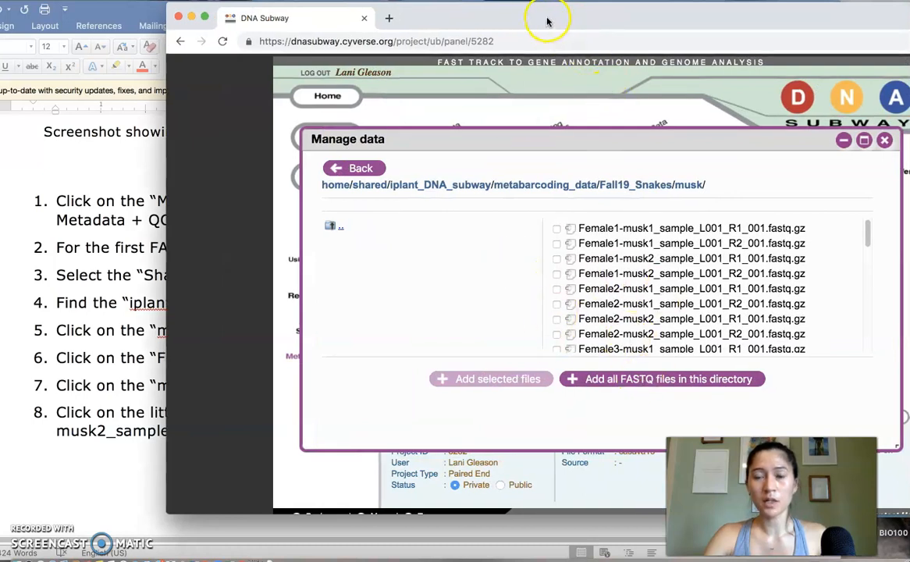
pyautogui.moveTo(549, 18); pyautogui.dragTo(636, 26)
pyautogui.click(178, 349)
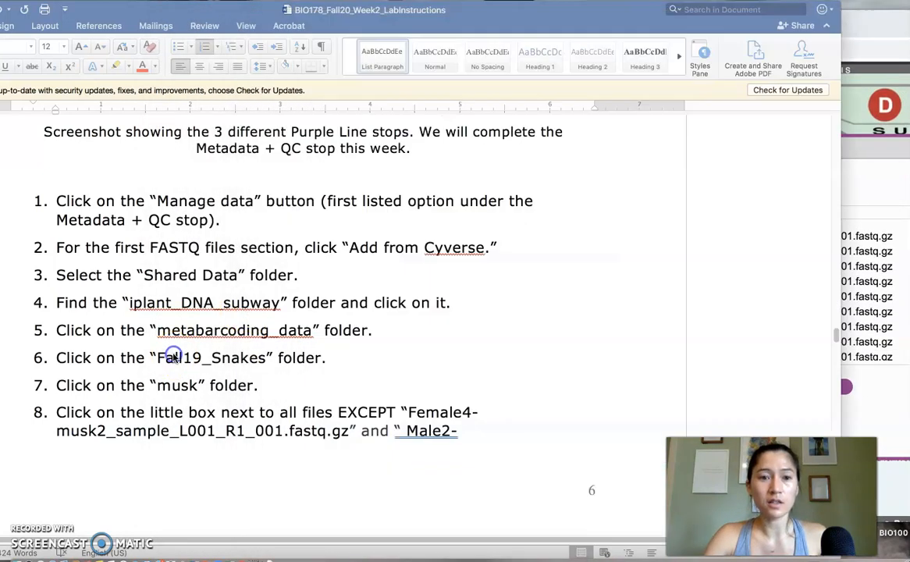
pyautogui.scroll(-5, 172, 355)
pyautogui.scroll(-4, 174, 357)
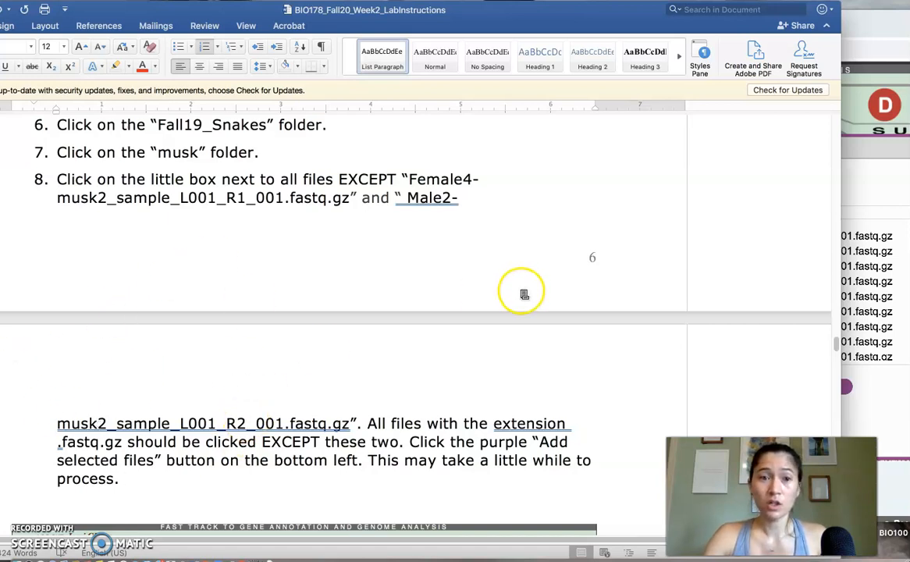
# Back in the browser, select all R1 and R2 FASTQ files from Female1-musk1 through Female4-musk1 in the musk folder.
pyautogui.moveTo(909, 25); pyautogui.dragTo(778, 58)
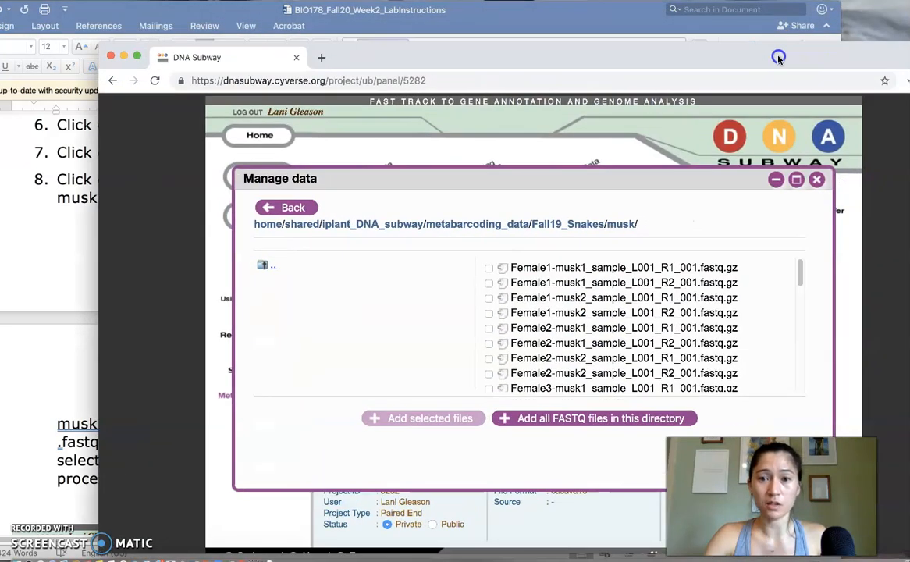
pyautogui.click(488, 267)
pyautogui.click(488, 282)
pyautogui.click(488, 297)
pyautogui.click(489, 313)
pyautogui.click(489, 328)
pyautogui.click(488, 343)
pyautogui.click(489, 358)
pyautogui.scroll(-2, 490, 334)
pyautogui.click(488, 318)
pyautogui.click(488, 332)
pyautogui.click(488, 347)
pyautogui.scroll(-2, 489, 362)
pyautogui.click(488, 316)
pyautogui.click(489, 329)
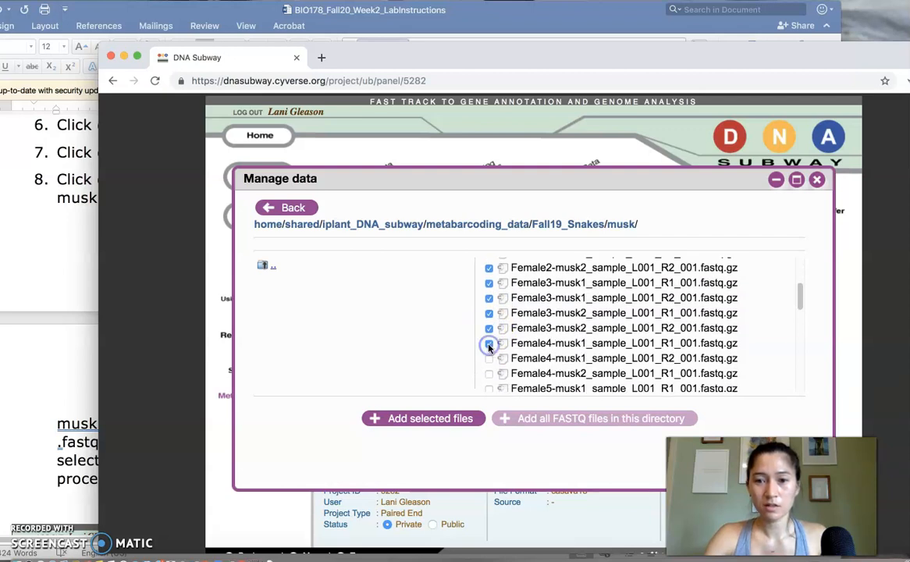
pyautogui.click(488, 358)
# Select all four Female5 musk FASTQ files, leaving out Female4-musk2_sample_L001_R1_001.fastq.gz.
pyautogui.scroll(-2, 562, 343)
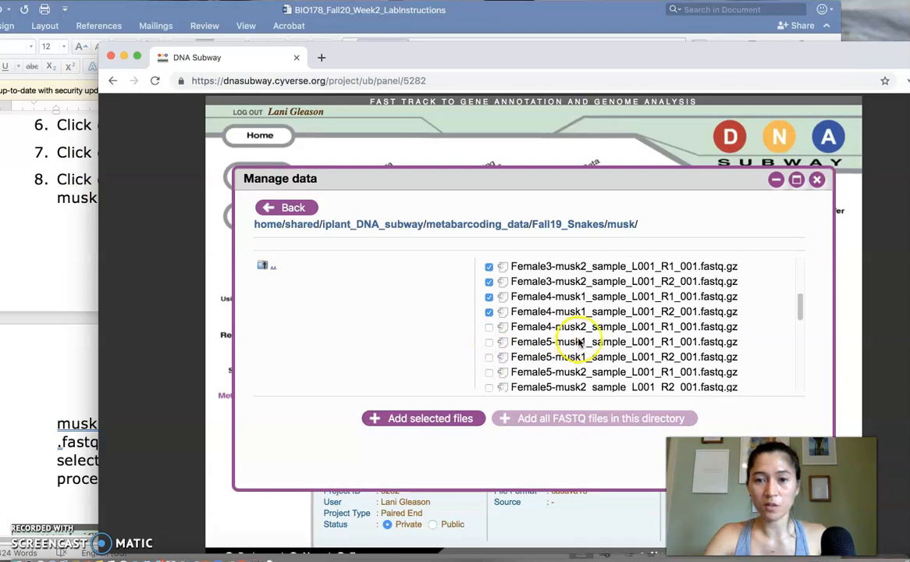
pyautogui.click(489, 343)
pyautogui.click(488, 371)
pyautogui.scroll(-2, 488, 366)
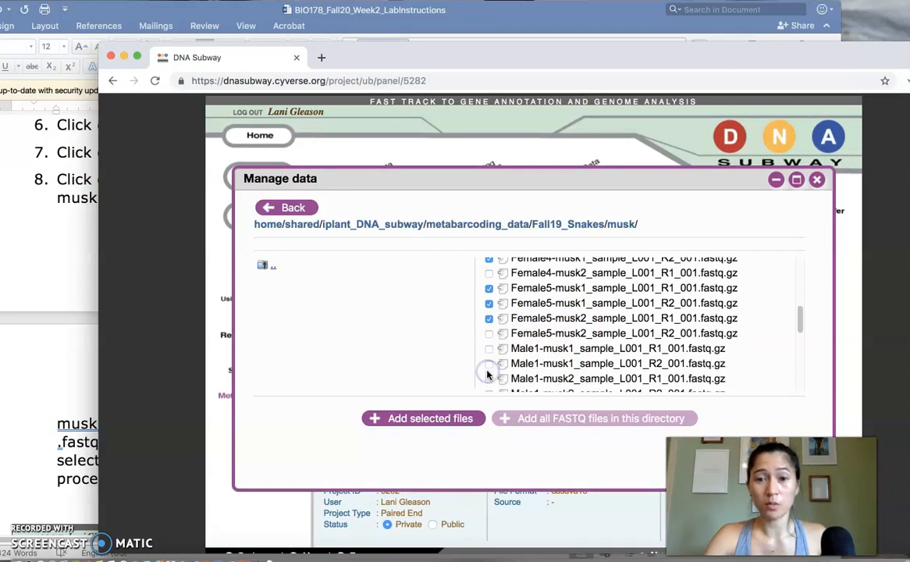
pyautogui.click(489, 334)
# Select all Male1 FASTQ files and both Male2-musk1 files.
pyautogui.moveTo(532, 57); pyautogui.dragTo(495, 39)
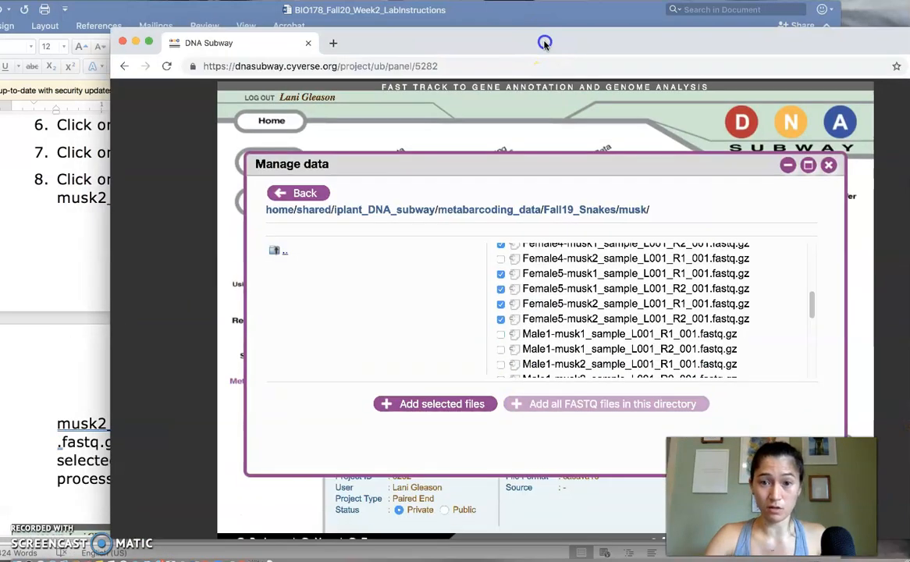
pyautogui.click(500, 334)
pyautogui.click(501, 349)
pyautogui.scroll(-2, 501, 343)
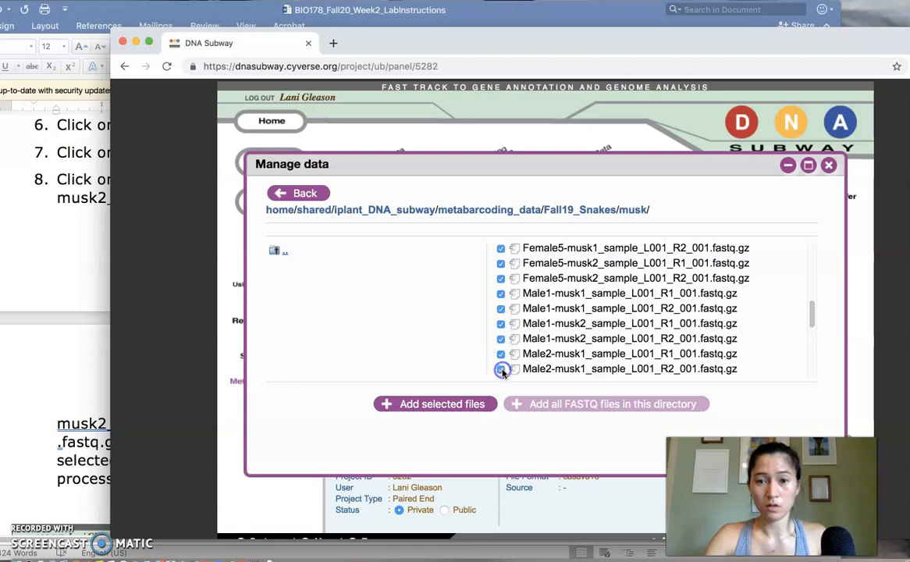
# Select all four Male3 FASTQ files, leaving out Male2-musk2_sample_L001_R2_001.fastq.gz.
pyautogui.scroll(-2, 501, 371)
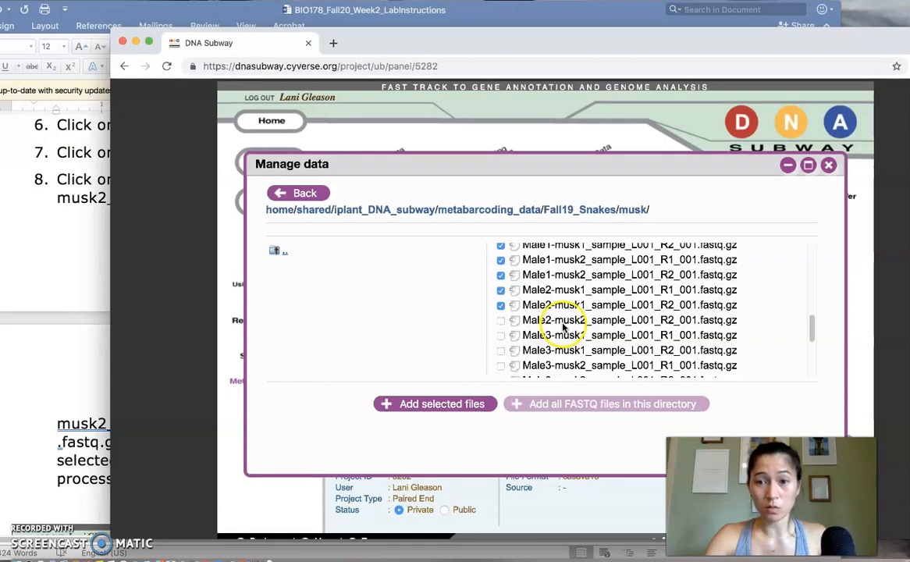
pyautogui.click(500, 334)
pyautogui.scroll(-1, 503, 338)
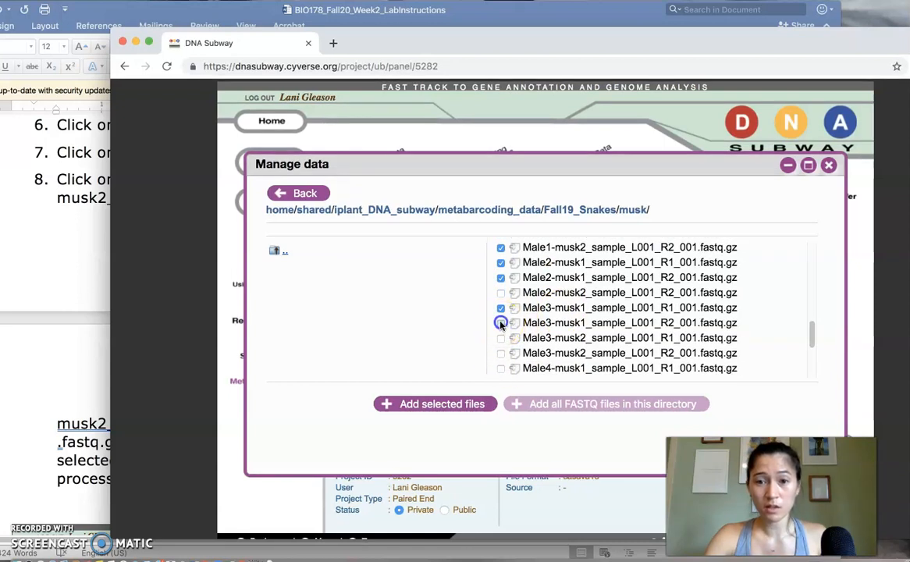
pyautogui.click(501, 354)
# Select all Male4 and Male5 FASTQ files without musk_metadata.tsv, and check the selection in the file list.
pyautogui.scroll(-1, 502, 351)
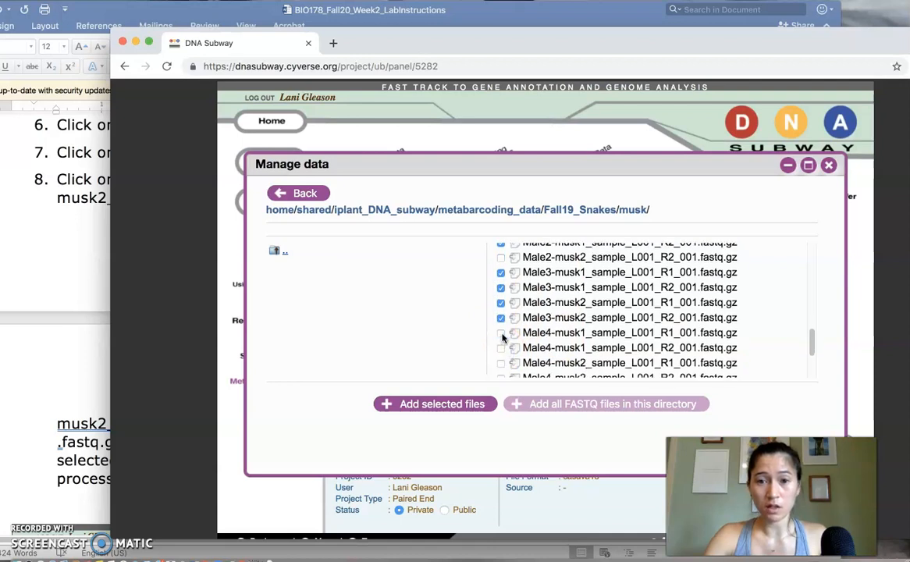
pyautogui.click(501, 364)
pyautogui.scroll(-1, 503, 345)
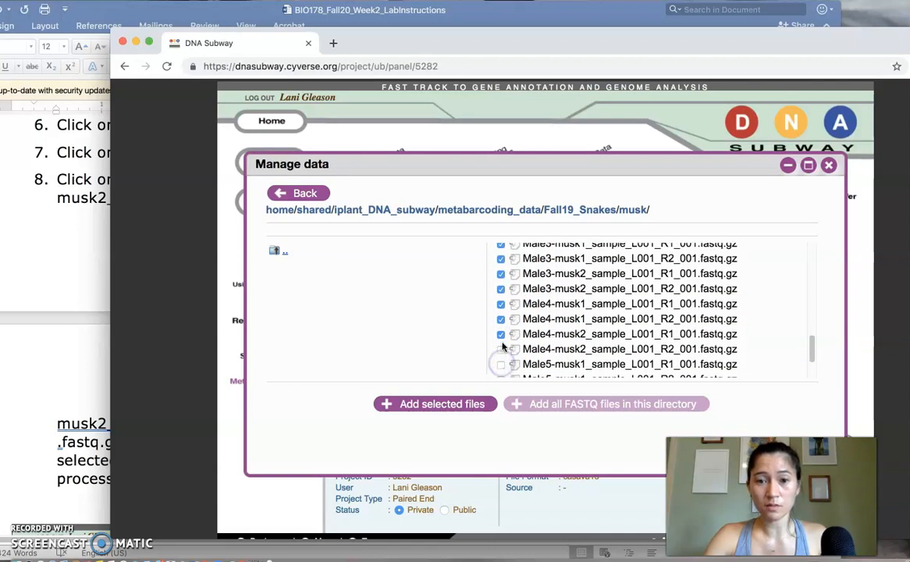
pyautogui.click(500, 365)
pyautogui.scroll(-2, 501, 361)
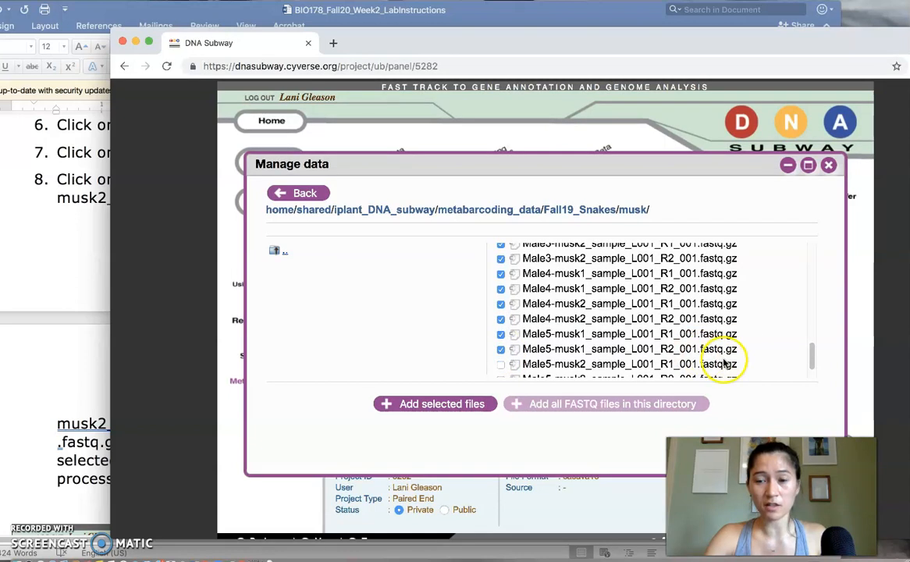
pyautogui.click(500, 364)
pyautogui.scroll(-2, 500, 365)
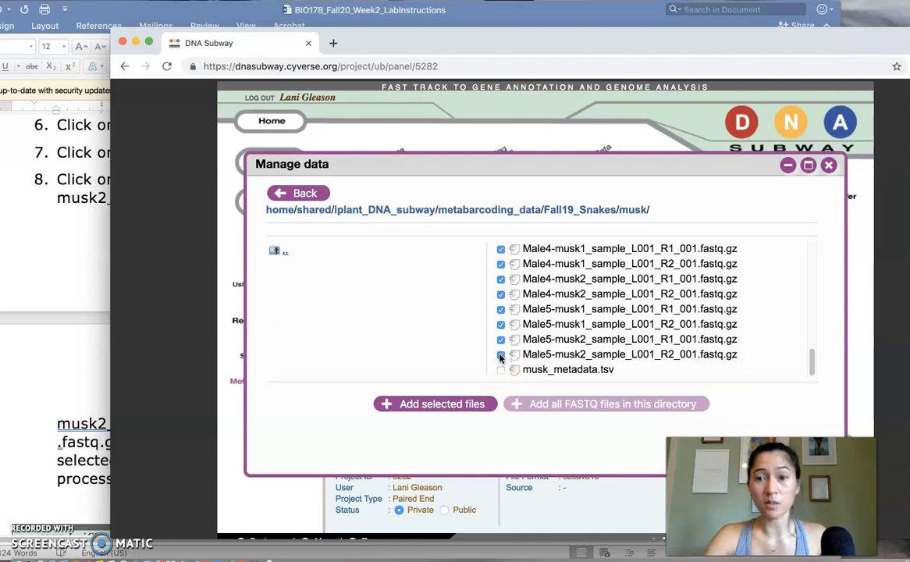
pyautogui.click(500, 355)
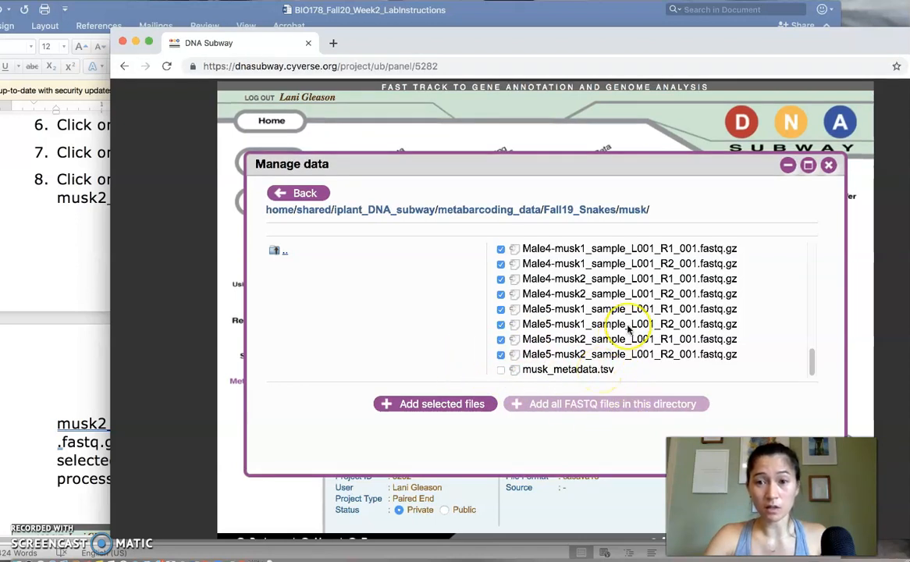
pyautogui.scroll(6, 628, 329)
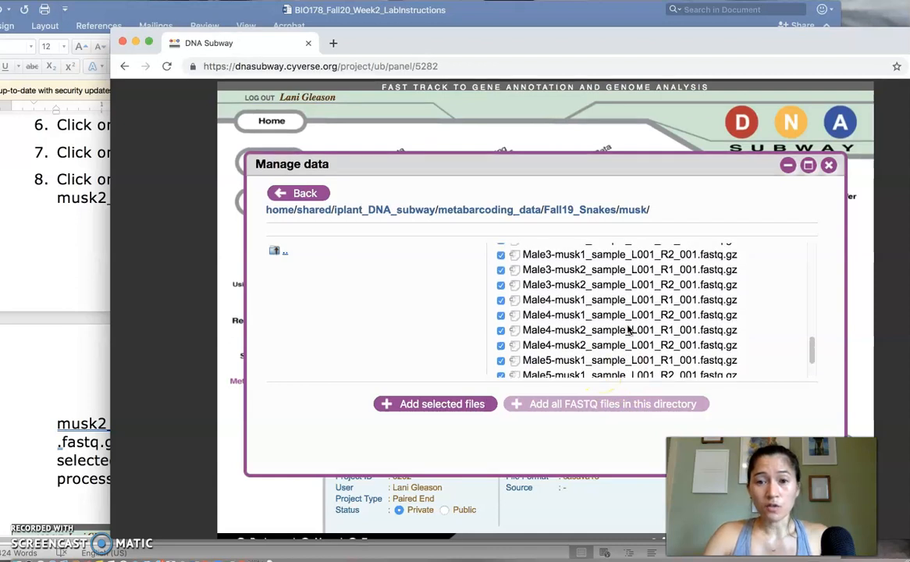
pyautogui.scroll(-2, 628, 328)
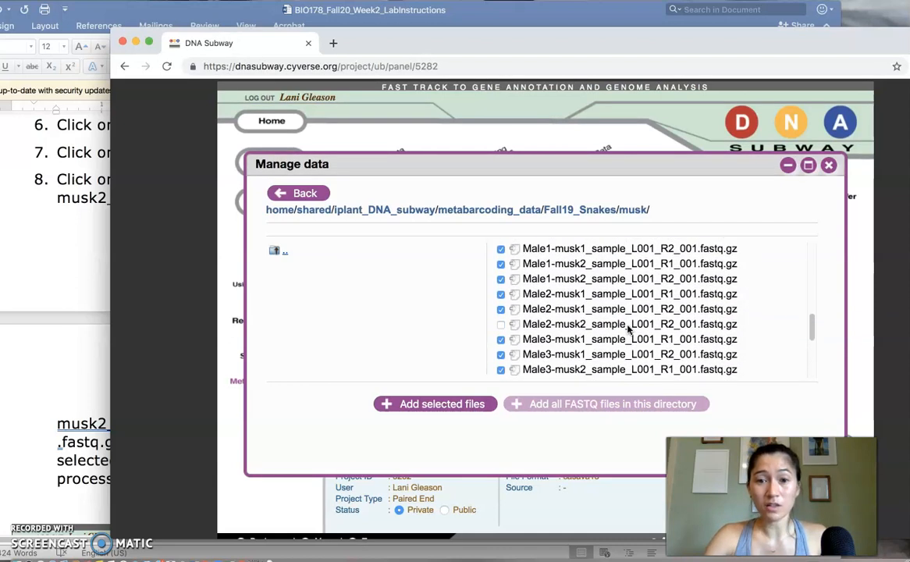
# Recheck the Female file selection and add the selected musk FASTQ files to the project.
pyautogui.scroll(3, 599, 334)
pyautogui.scroll(3, 598, 333)
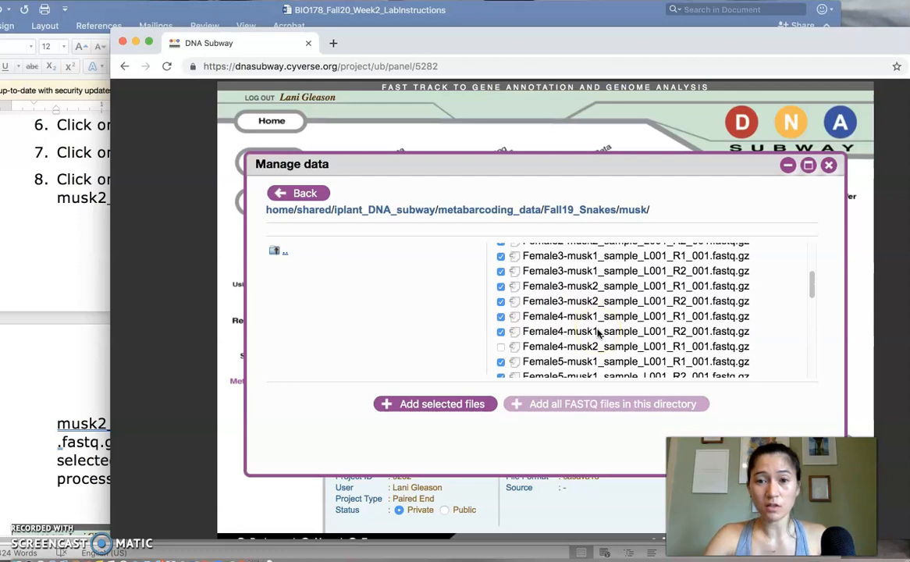
pyautogui.moveTo(654, 51); pyautogui.dragTo(785, 22)
pyautogui.click(552, 378)
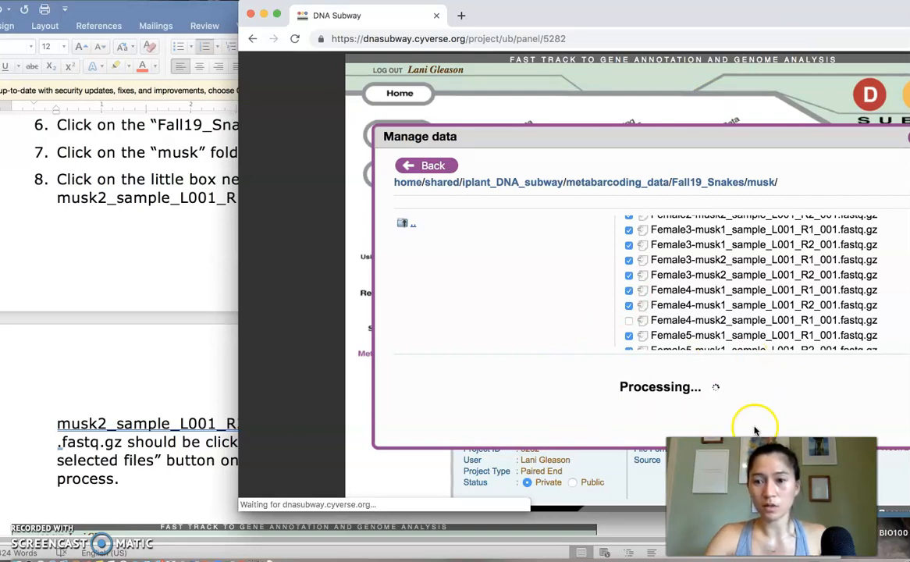
# Switch to the lab instructions in Word and read steps 9 to 12 on adding and editing the metadata file.
pyautogui.click(156, 417)
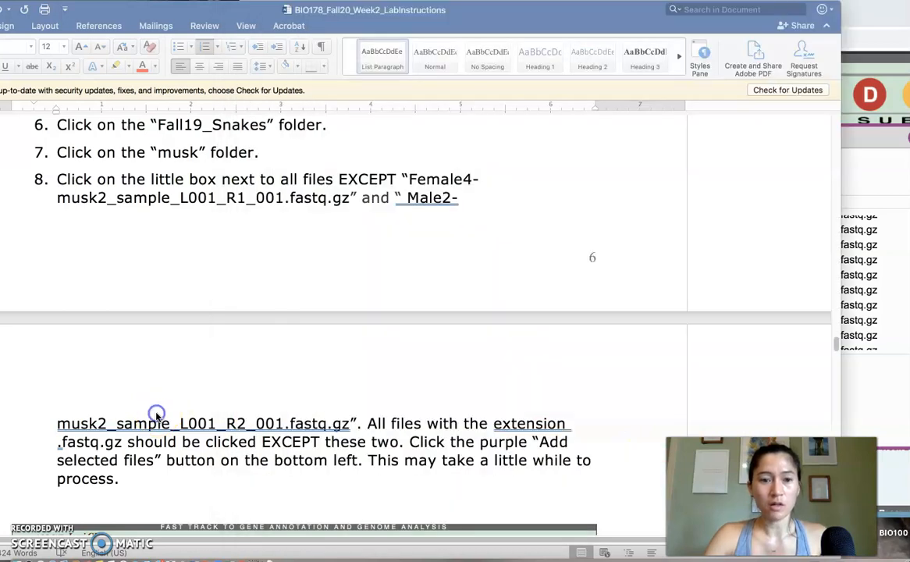
pyautogui.scroll(-15, 156, 417)
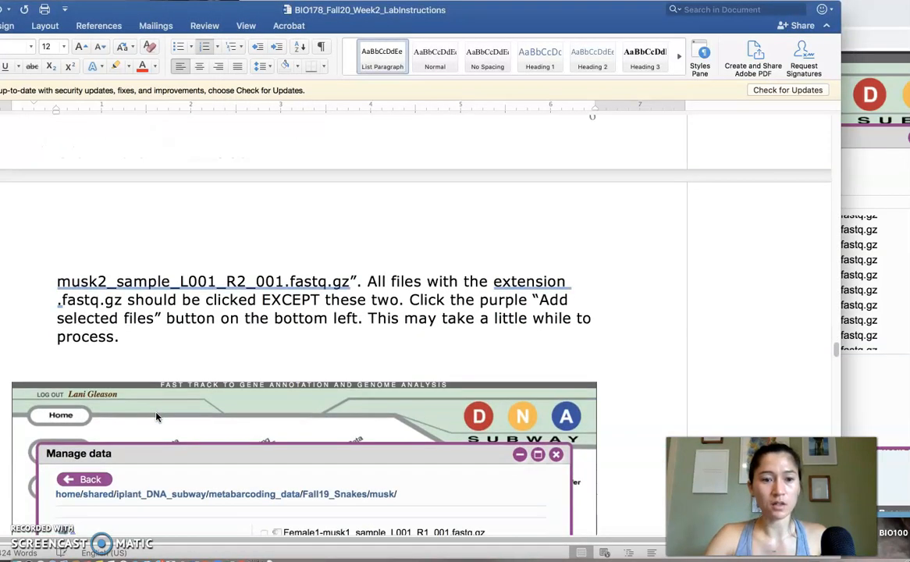
pyautogui.scroll(-5, 156, 417)
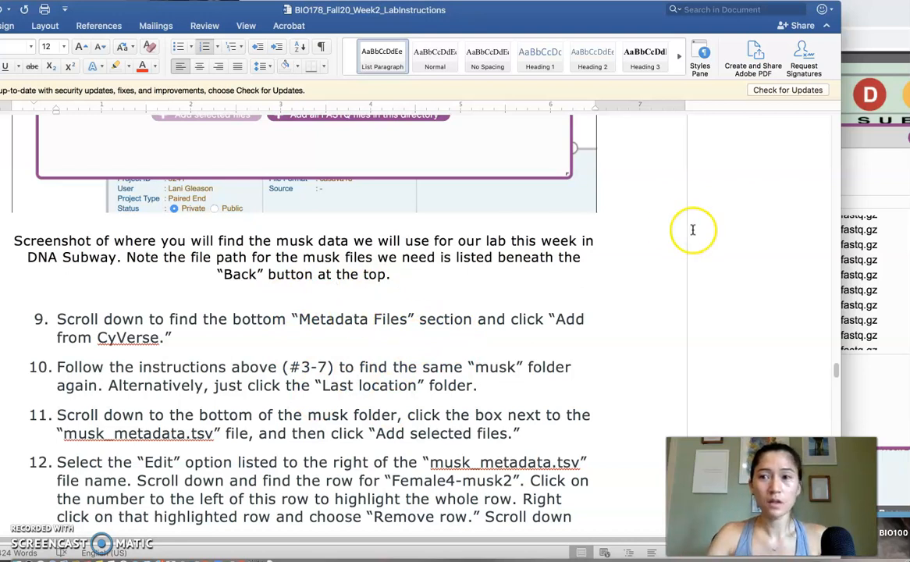
# Back in DNA Subway, add musk_metadata.tsv from the last CyVerse location to the project's metadata files.
pyautogui.click(890, 16)
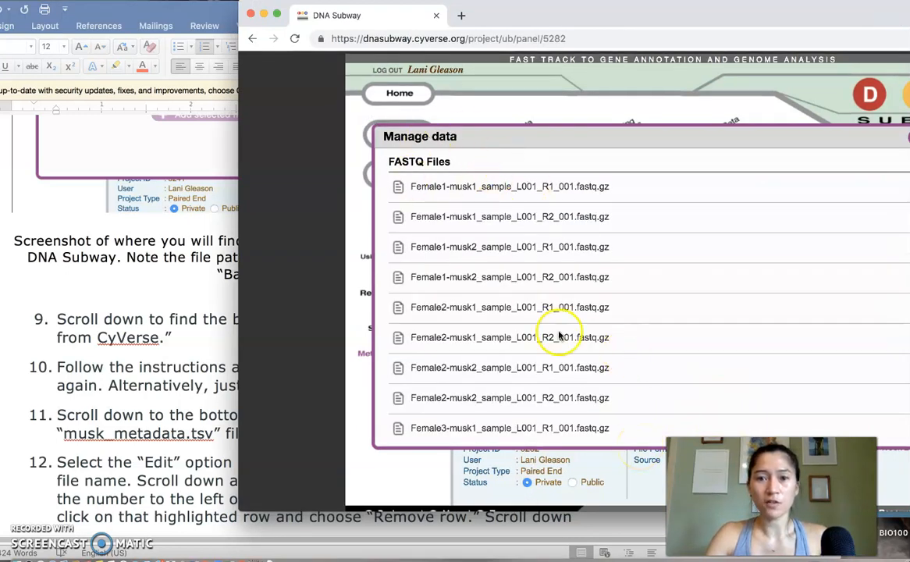
pyautogui.scroll(-10, 560, 367)
pyautogui.scroll(-5, 560, 370)
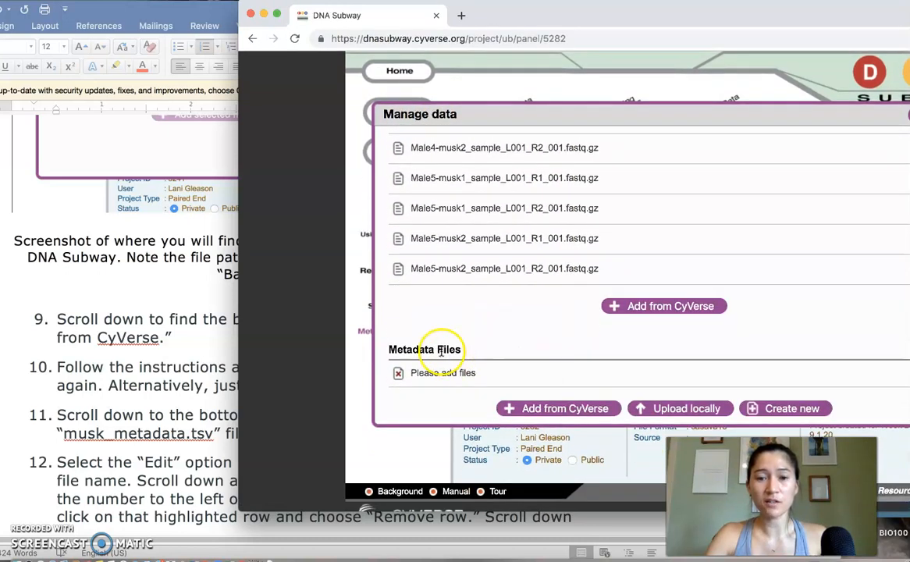
pyautogui.click(563, 411)
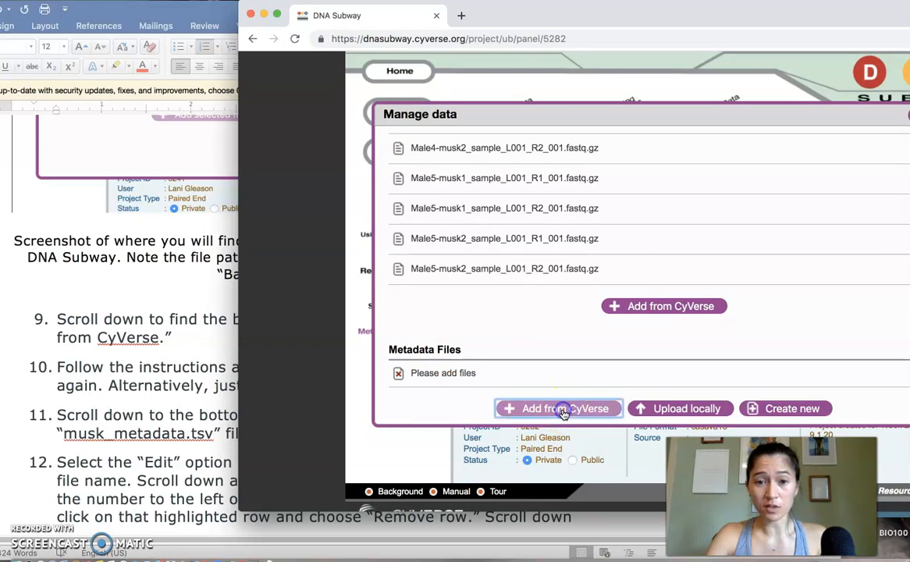
pyautogui.click(440, 247)
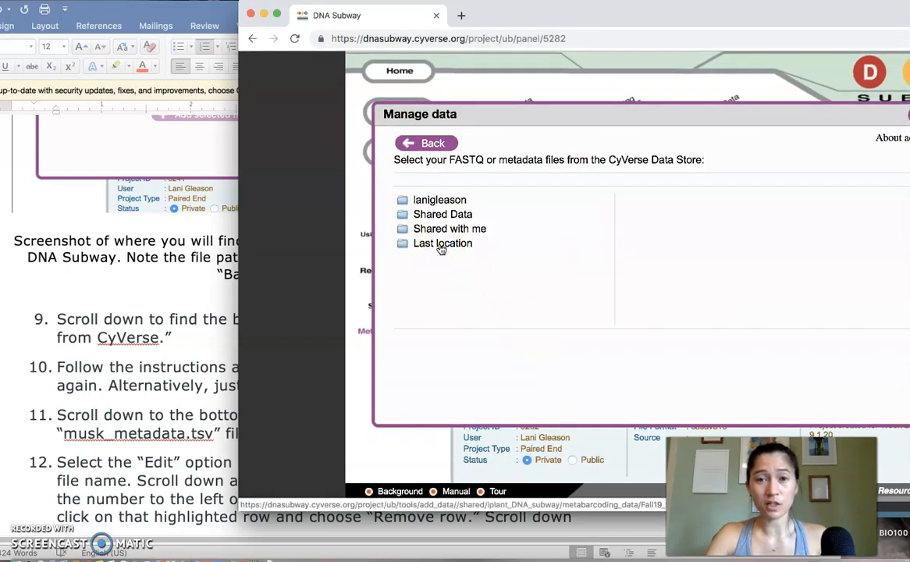
pyautogui.scroll(-5, 757, 281)
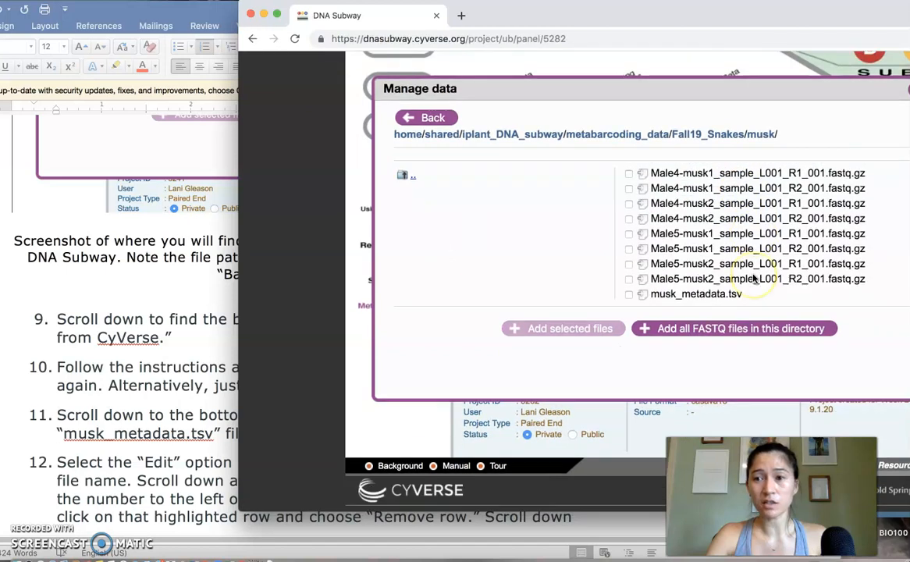
pyautogui.click(629, 294)
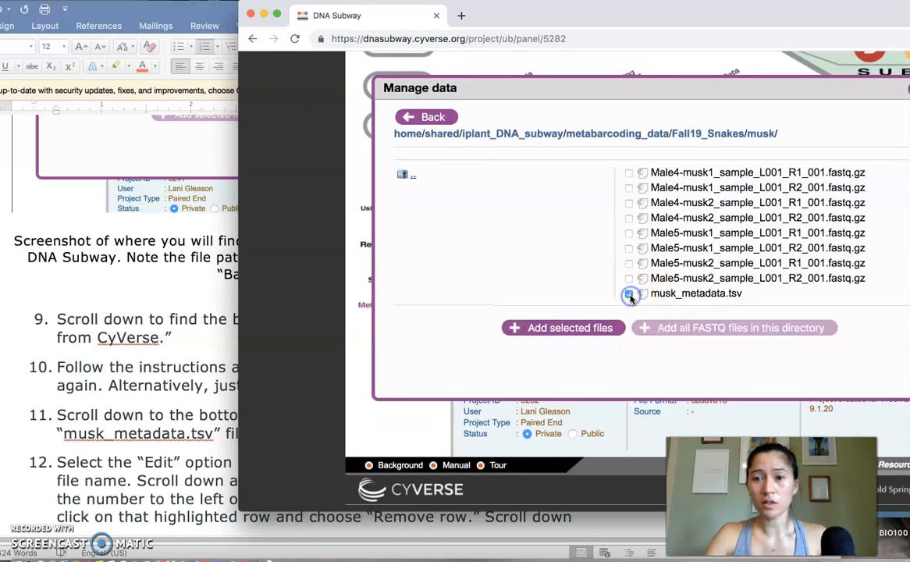
pyautogui.click(579, 326)
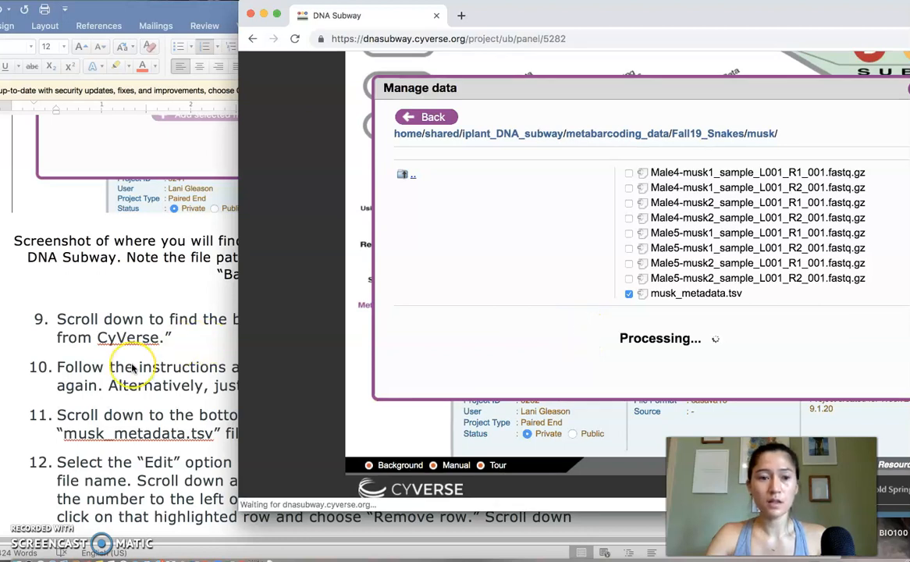
# Check instruction 12 and open musk_metadata.tsv for editing, with the whole sample table in view.
pyautogui.scroll(-3, 132, 366)
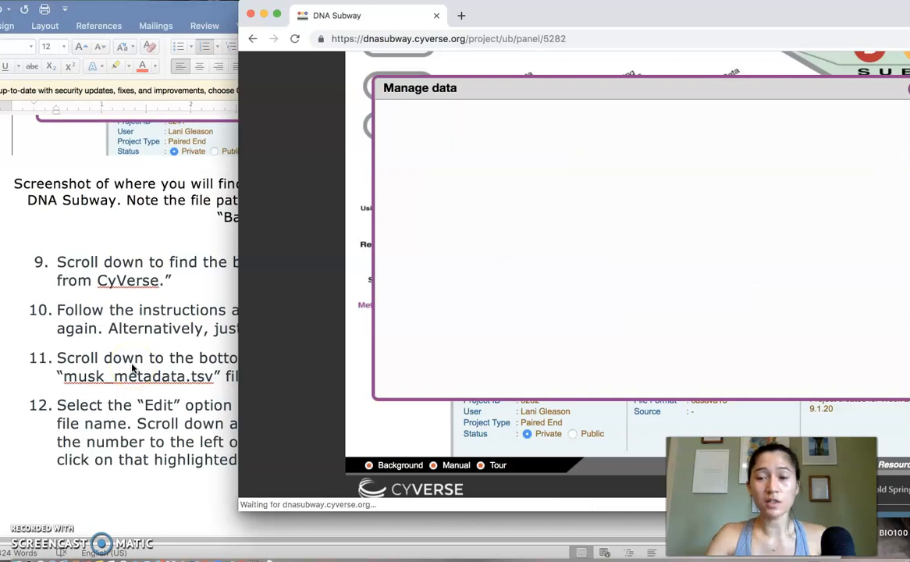
pyautogui.click(154, 353)
pyautogui.scroll(-15, 504, 261)
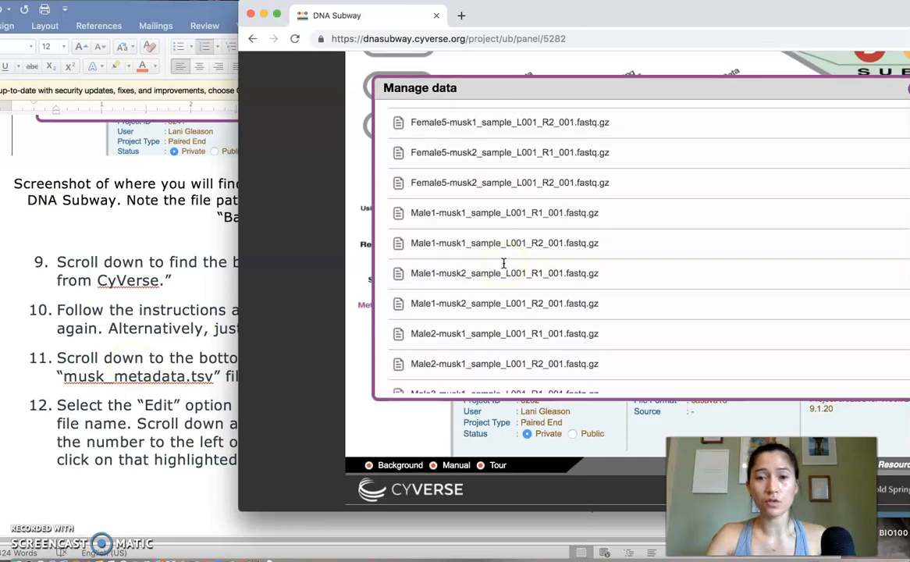
pyautogui.scroll(-5, 503, 263)
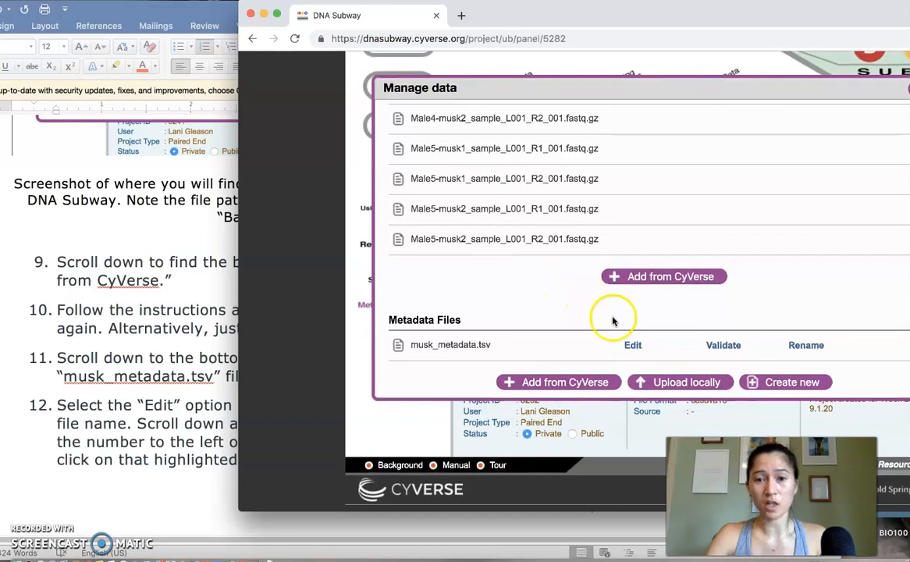
pyautogui.click(633, 346)
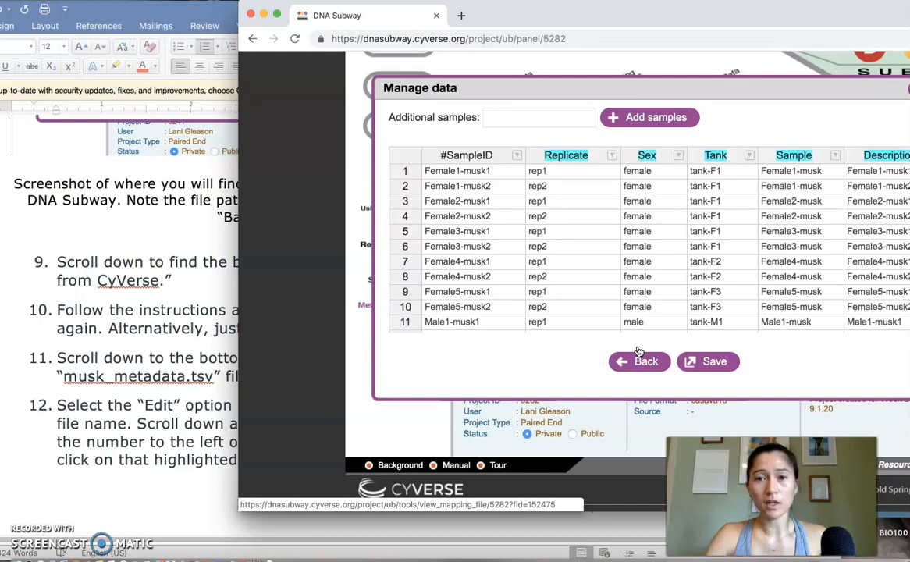
pyautogui.moveTo(735, 20); pyautogui.dragTo(676, 19)
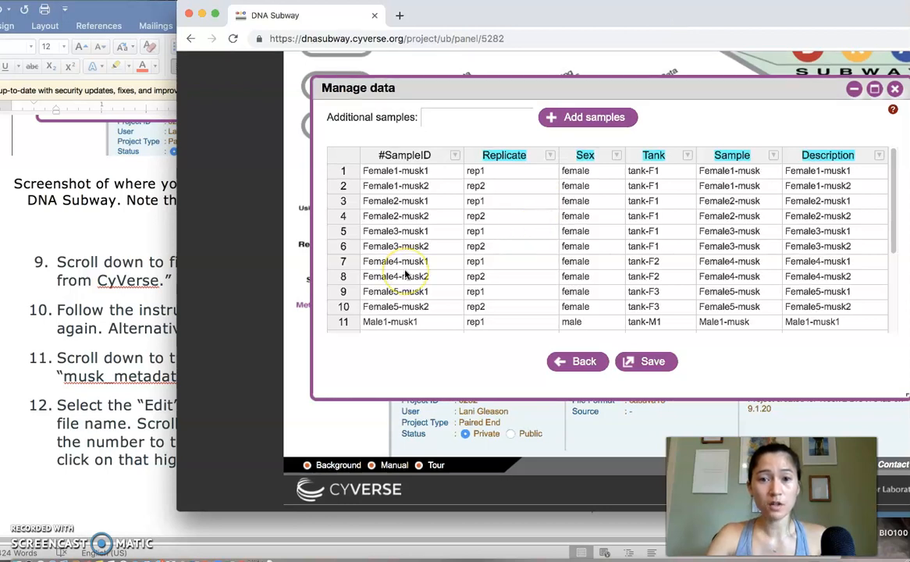
# Remove the Female4-musk2 row from the metadata table.
pyautogui.click(344, 276)
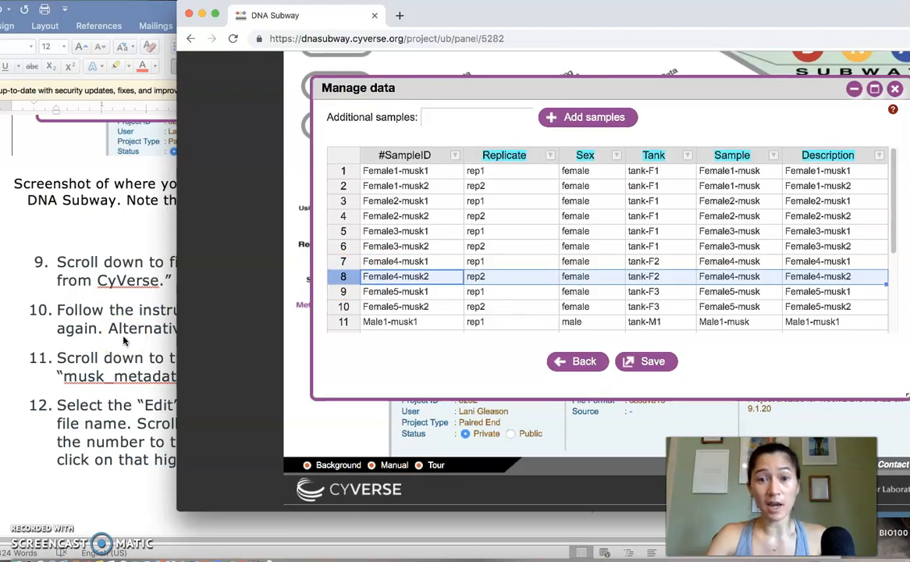
pyautogui.click(340, 277)
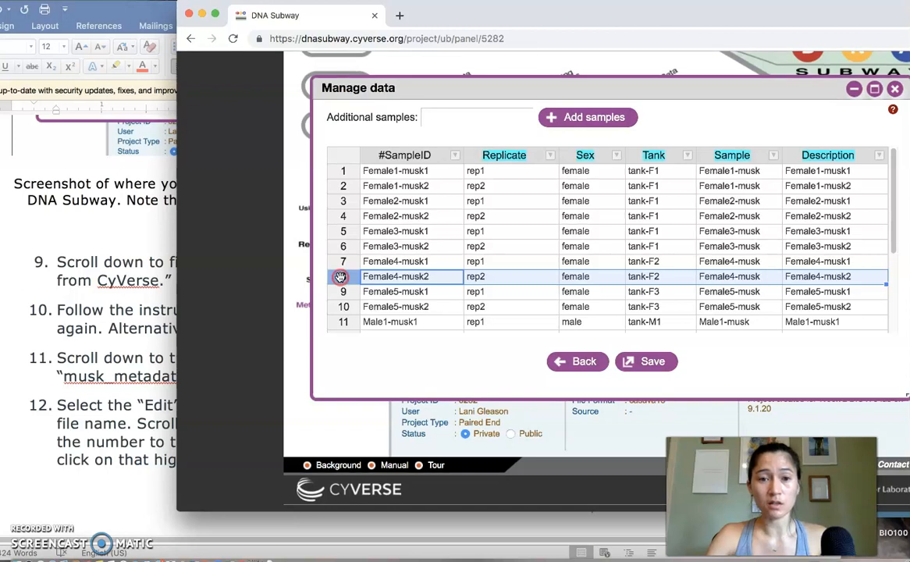
pyautogui.rightClick(340, 277)
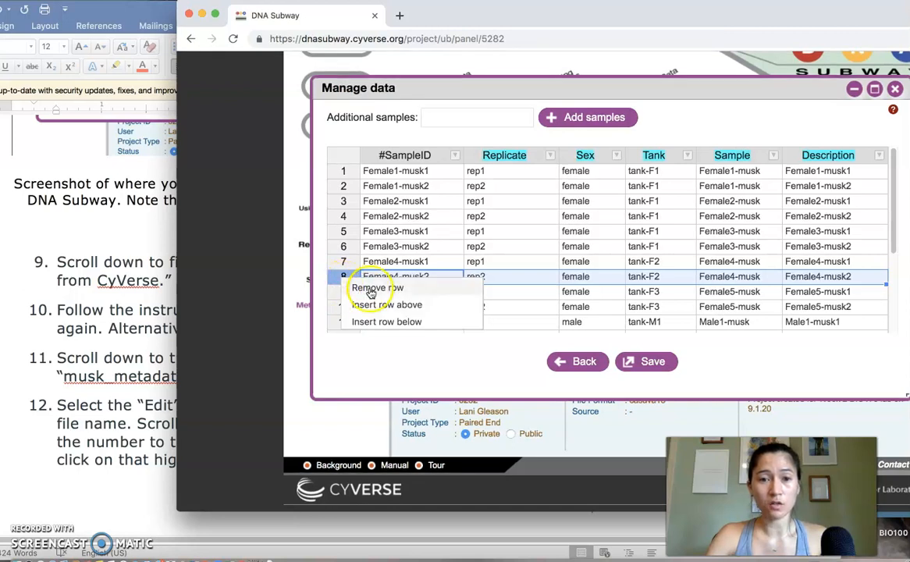
pyautogui.click(370, 289)
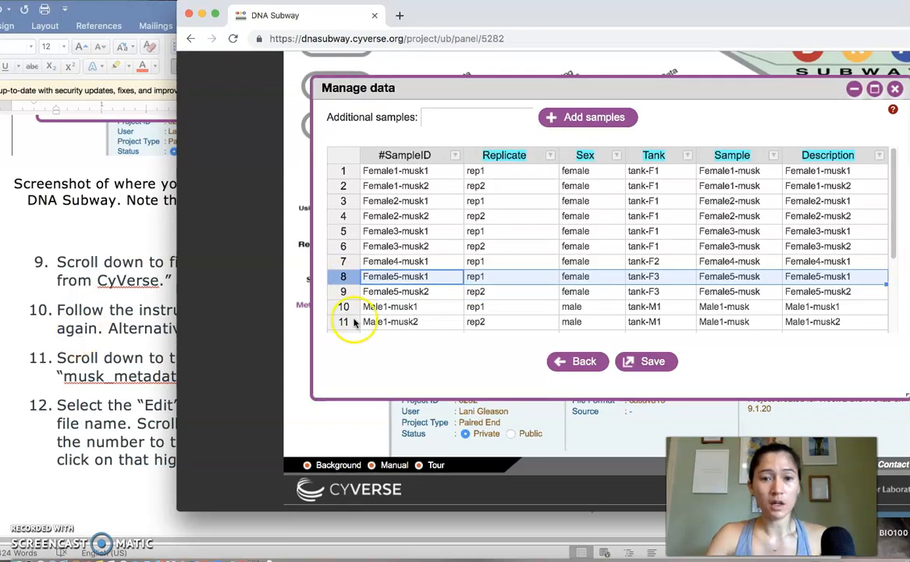
# Remove the Male2-musk2 row, save the metadata file and return to the project's file list.
pyautogui.scroll(-1, 399, 268)
pyautogui.scroll(-5, 400, 268)
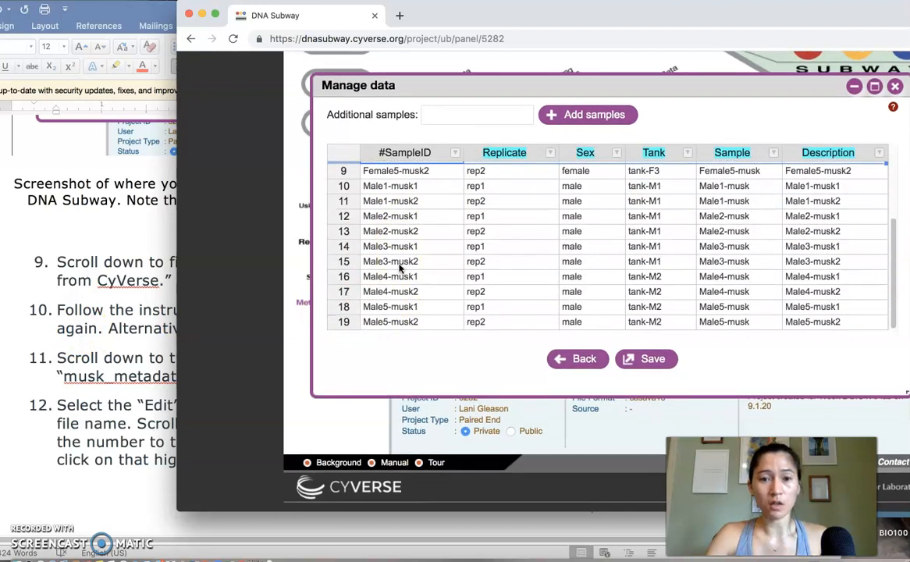
pyautogui.click(340, 234)
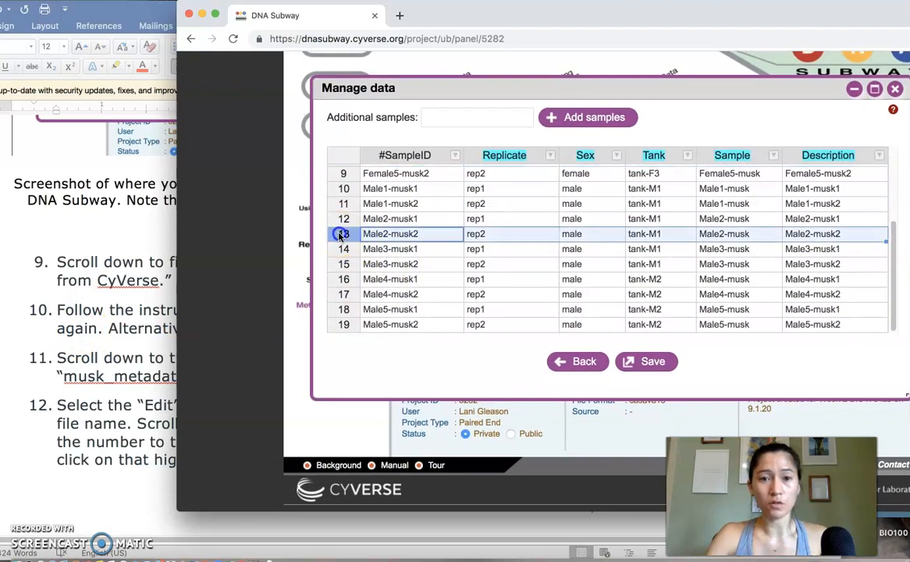
pyautogui.rightClick(341, 234)
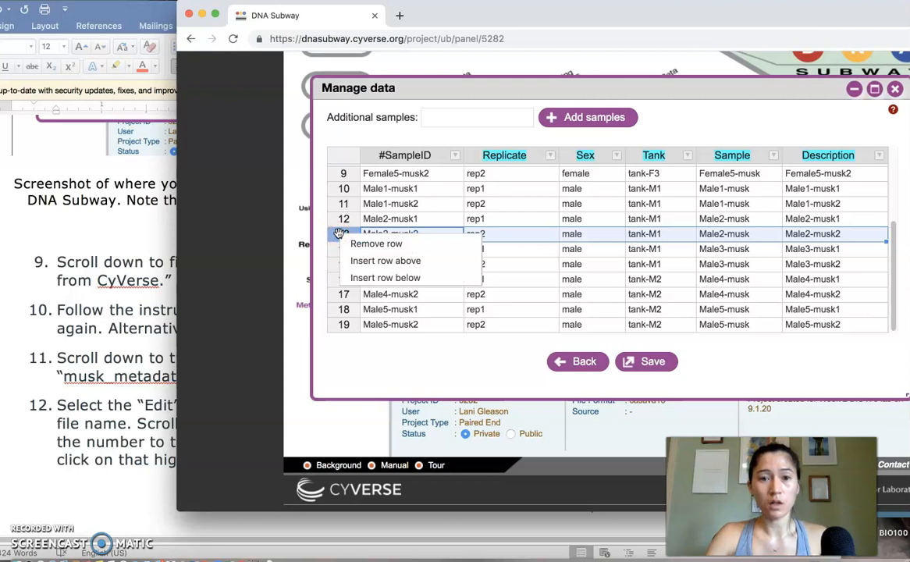
pyautogui.click(351, 244)
pyautogui.click(662, 362)
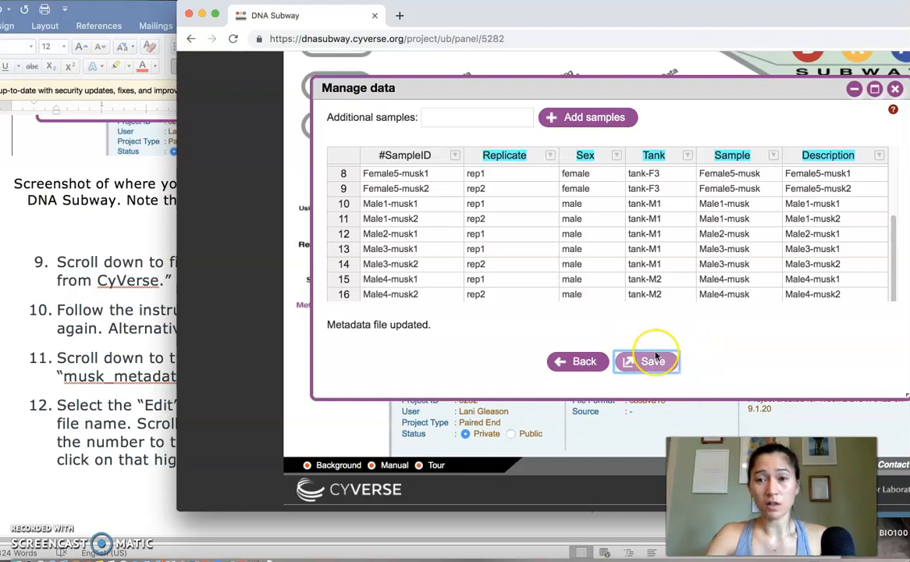
pyautogui.click(585, 360)
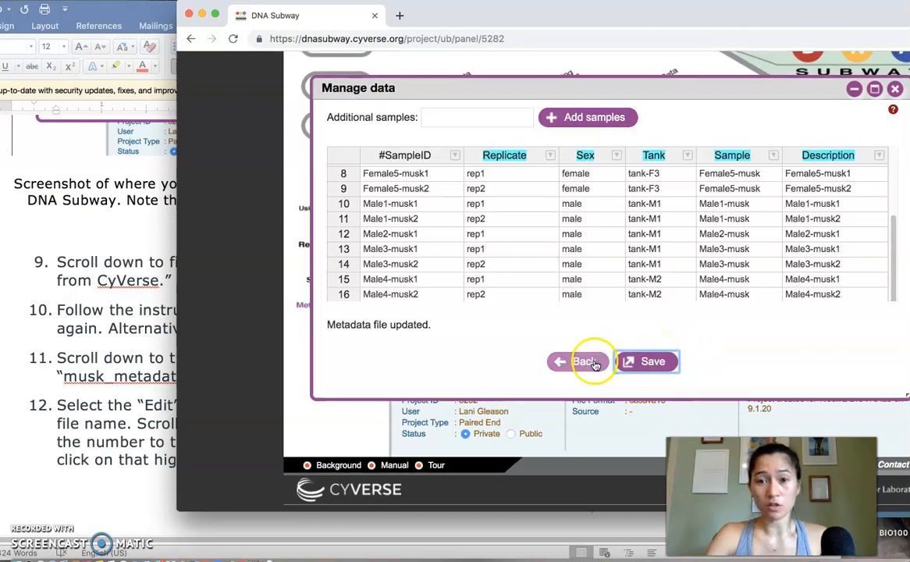
# Validate musk_metadata.tsv and run the final validation.
pyautogui.scroll(-10, 649, 303)
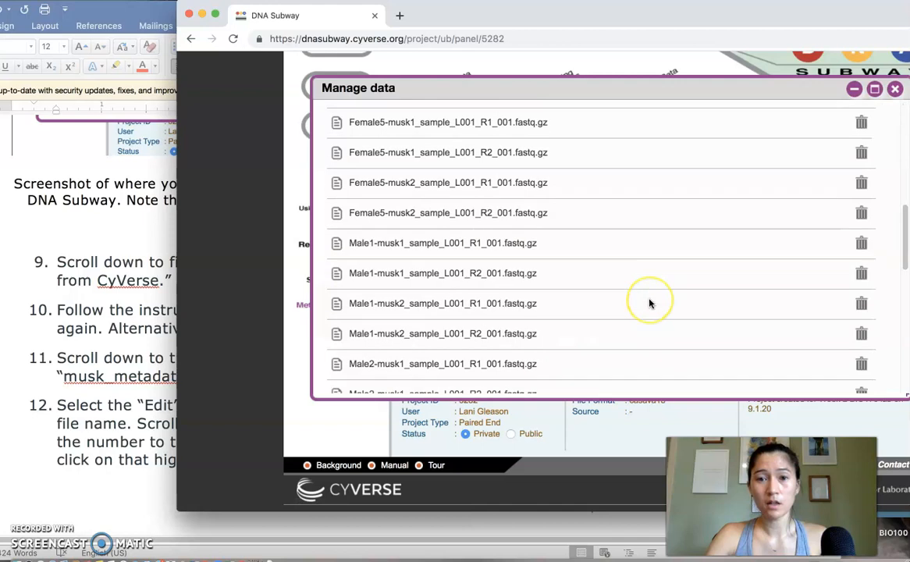
pyautogui.click(663, 345)
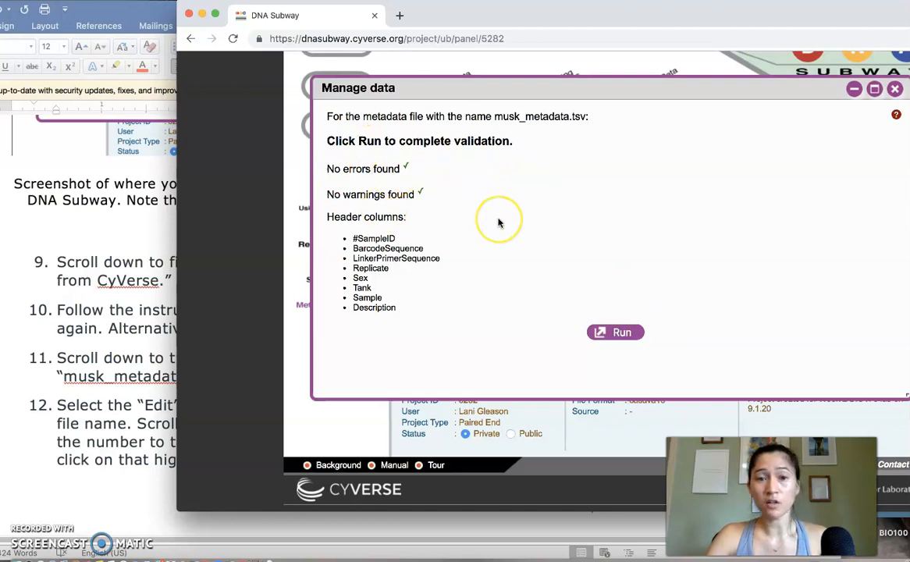
pyautogui.click(624, 334)
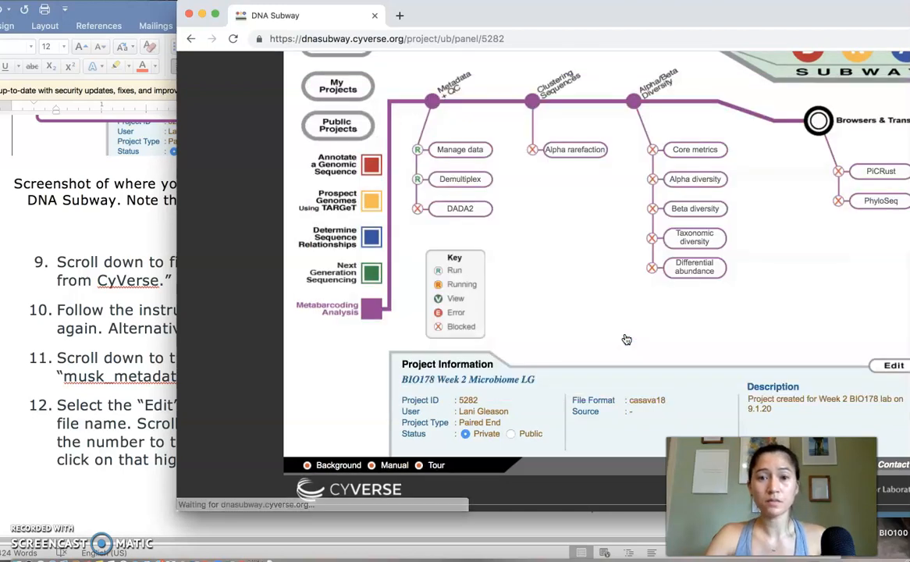